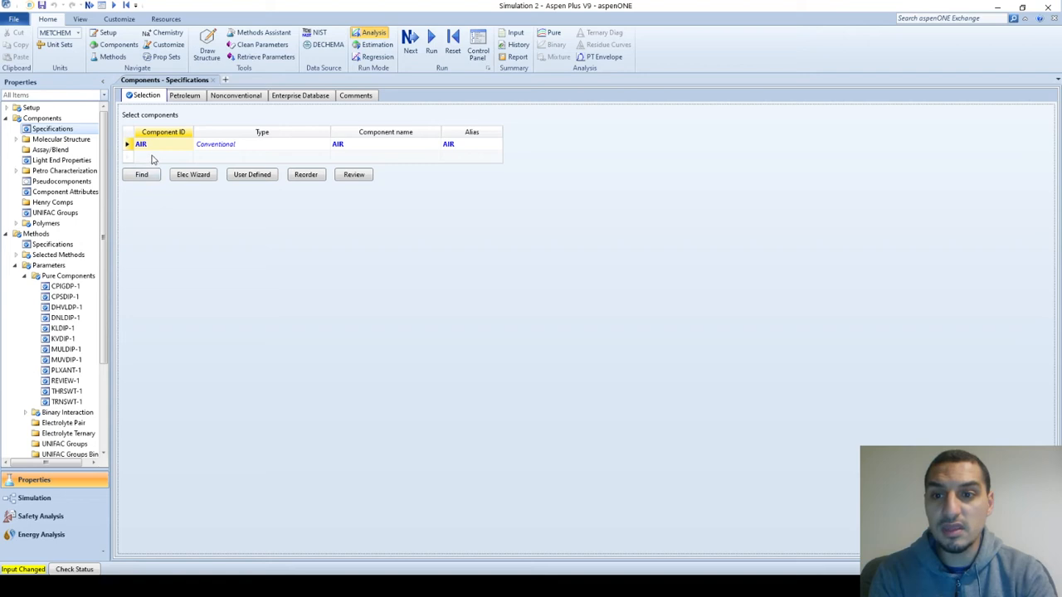
Step: Review the AIR component's pure-component scalar parameters and the global property method specifications
{"action": "left_click", "coordinate": [177, 157]}
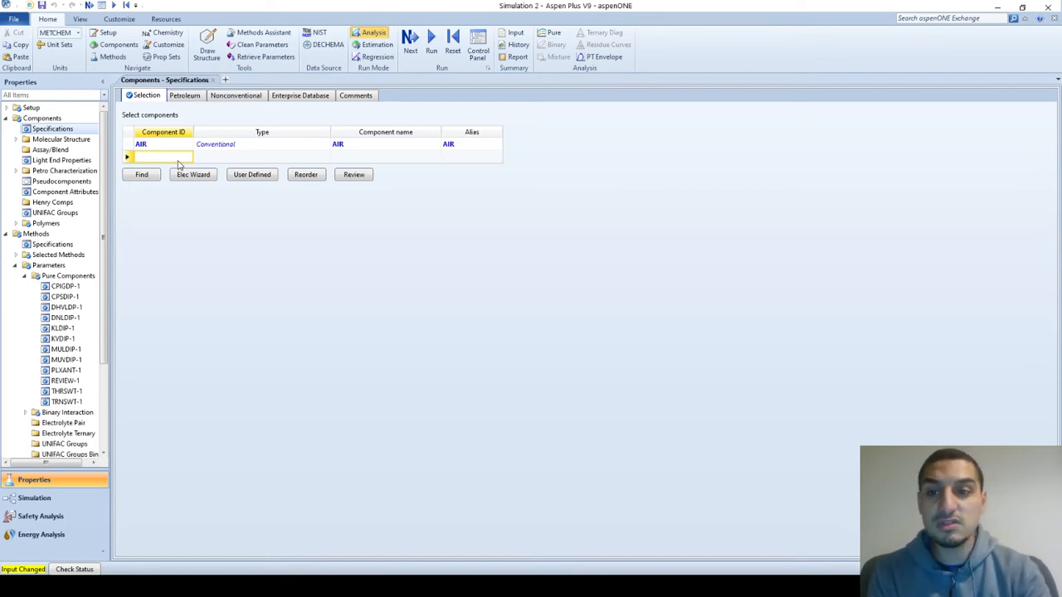
{"action": "left_click", "coordinate": [135, 147]}
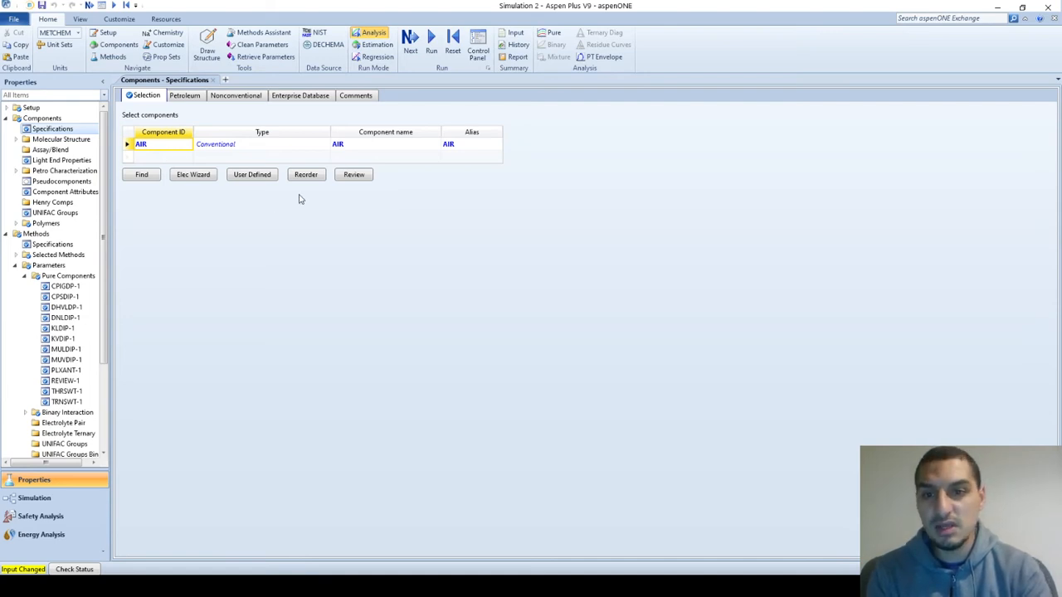
{"action": "left_click", "coordinate": [343, 176]}
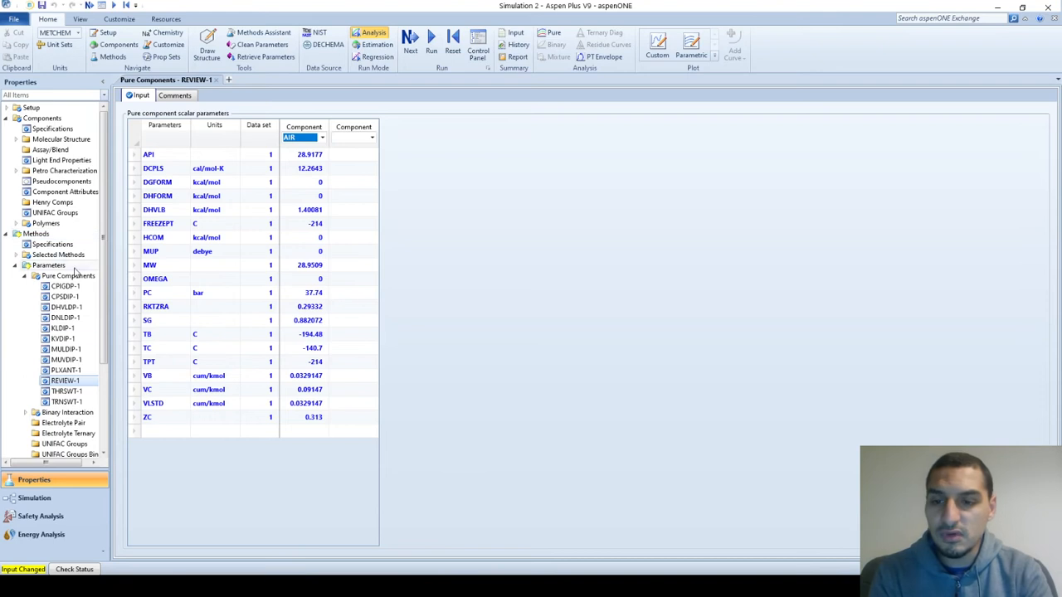
{"action": "left_click", "coordinate": [34, 244]}
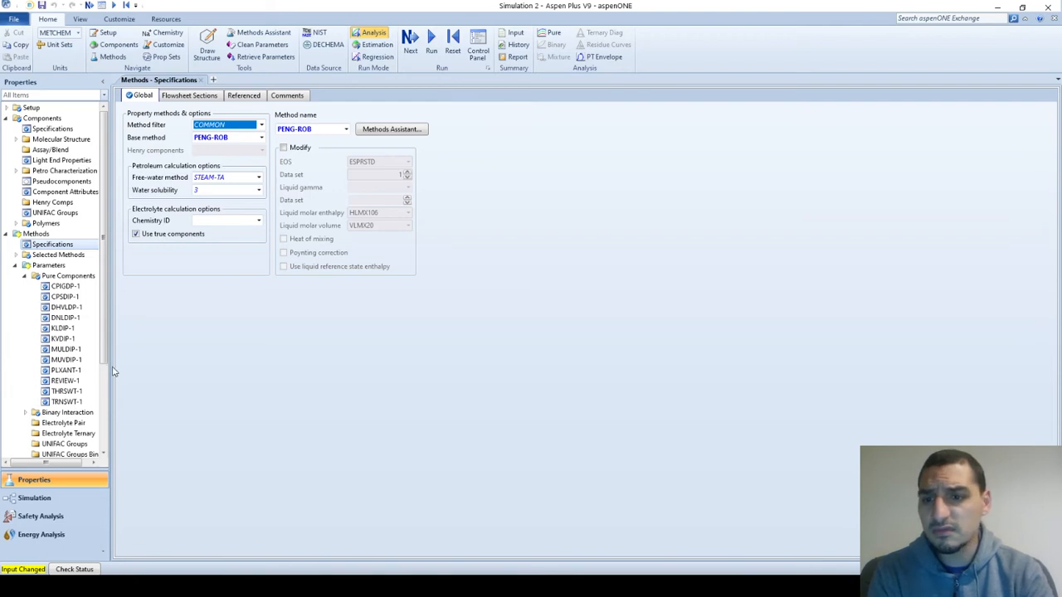
{"action": "scroll", "coordinate": [103, 396], "scroll_direction": "down", "scroll_amount": 3}
{"action": "scroll", "coordinate": [102, 397], "scroll_direction": "up", "scroll_amount": 2}
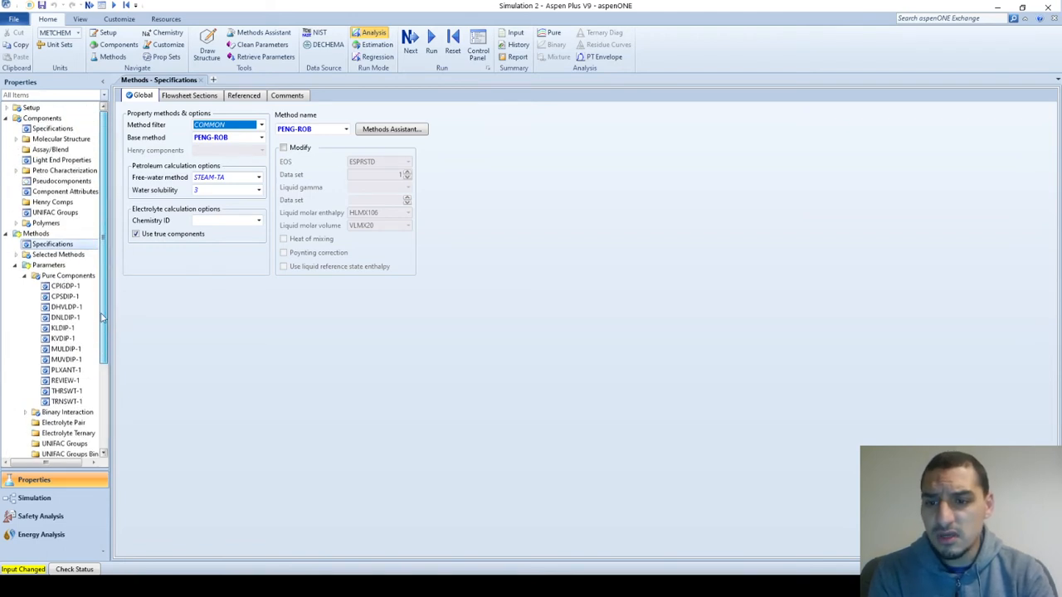
Step: In the simulation environment, place a material stream on the main flowsheet and rename it FEED
{"action": "left_click", "coordinate": [34, 498]}
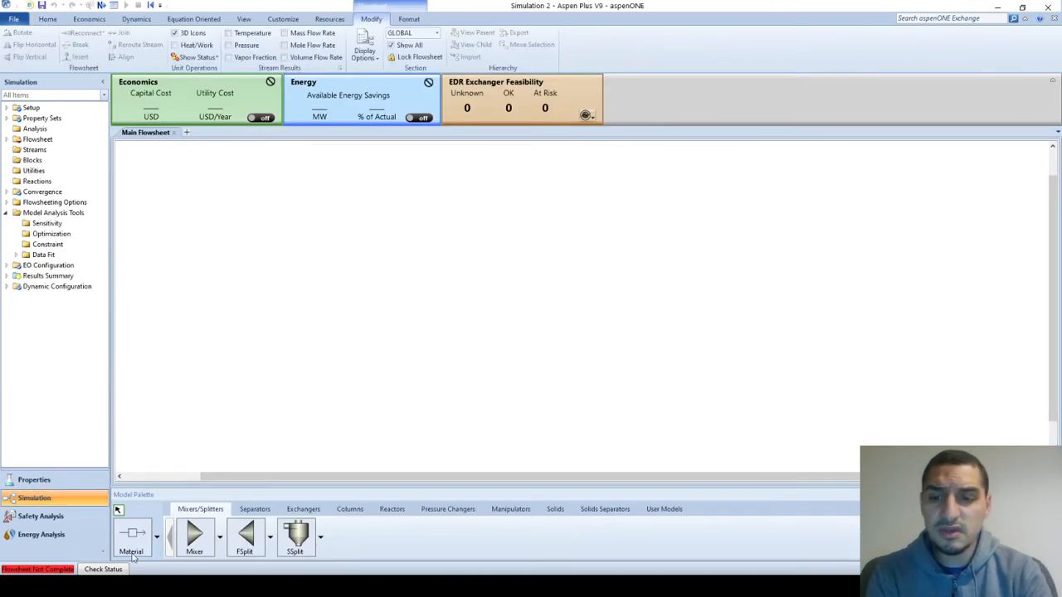
{"action": "left_click", "coordinate": [131, 535]}
{"action": "left_click", "coordinate": [220, 341]}
{"action": "left_click", "coordinate": [389, 341]}
{"action": "key", "text": "Escape"}
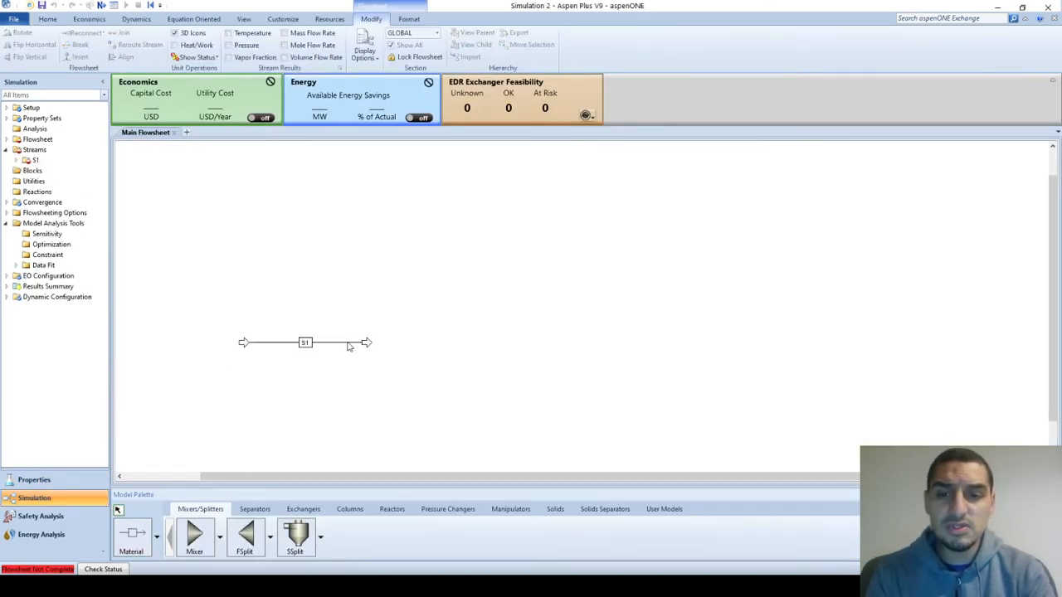
{"action": "double_click", "coordinate": [305, 341]}
{"action": "type", "text": "FEED"}
{"action": "key", "text": "Return"}
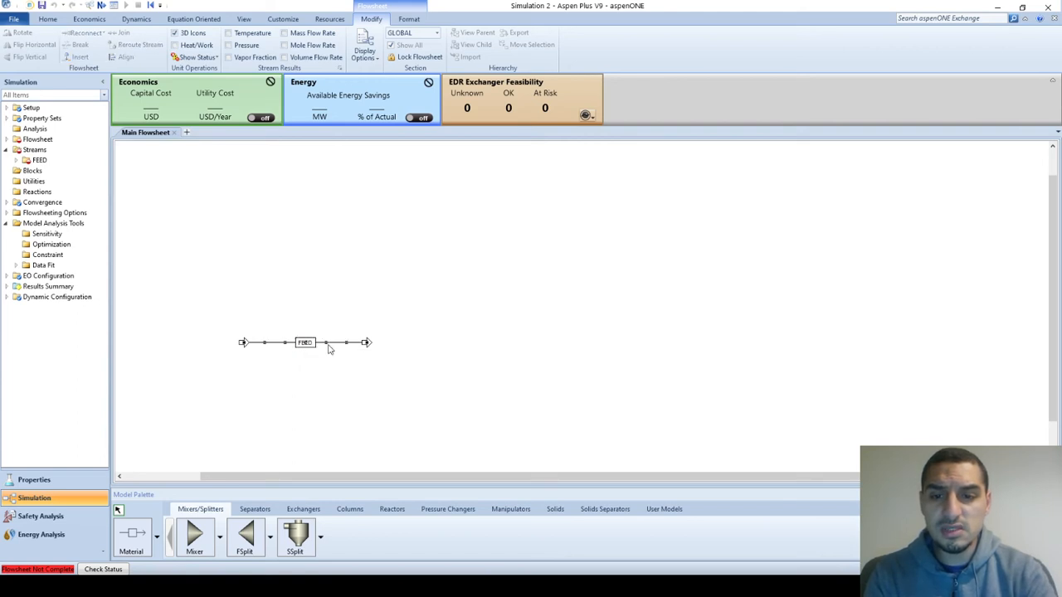
Step: Set the FEED stream's temperature to 25 C and its pressure to 1 atm
{"action": "double_click", "coordinate": [329, 342]}
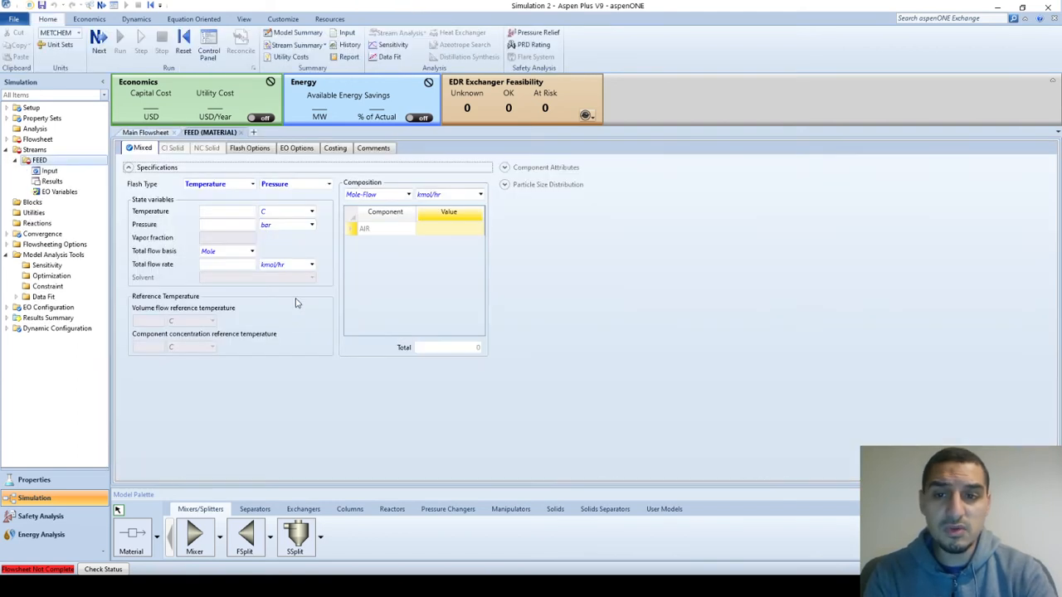
{"action": "left_click", "coordinate": [240, 213]}
{"action": "type", "text": "25"}
{"action": "key", "text": "Tab"}
{"action": "key", "text": "Tab"}
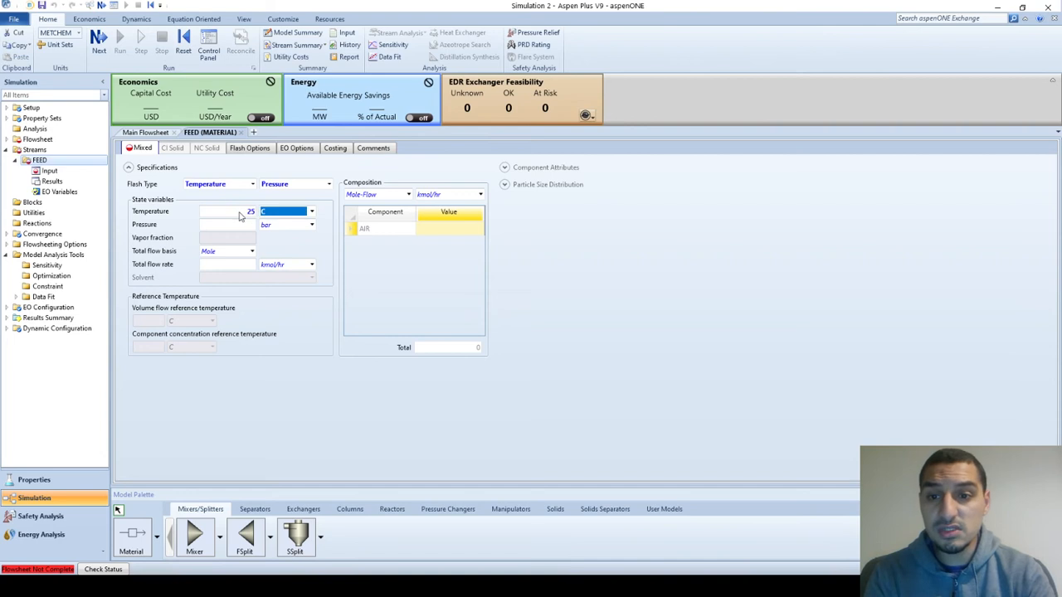
{"action": "type", "text": "1"}
{"action": "key", "text": "Tab"}
{"action": "type", "text": "atm"}
{"action": "key", "text": "Tab"}
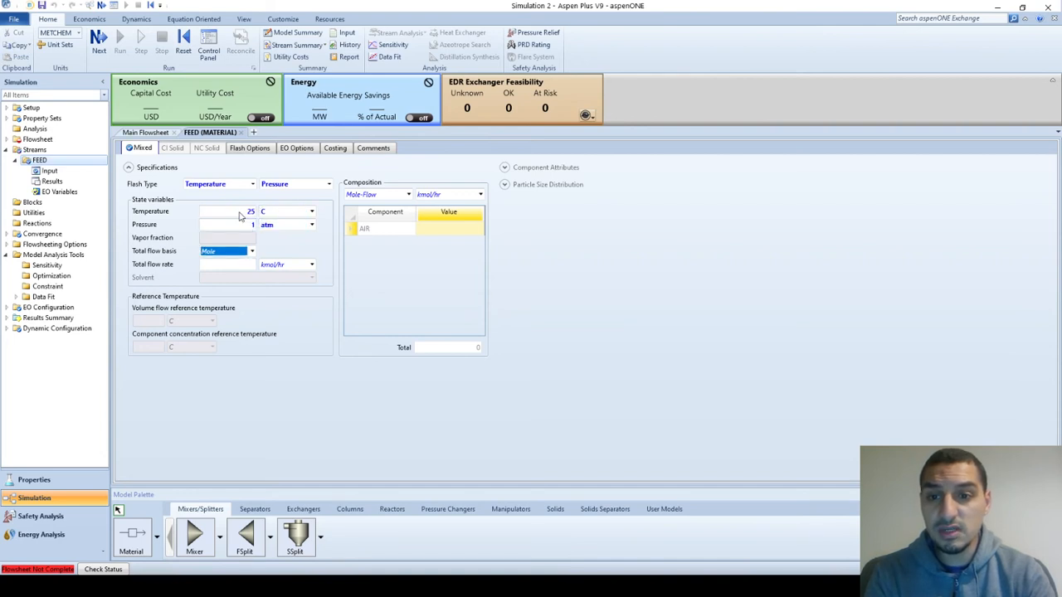
Step: Give FEED a total mole flow rate of 1000 kmol/hr and a Mole-Frac composition of 1 for AIR
{"action": "key", "text": "Tab"}
{"action": "type", "text": "1000"}
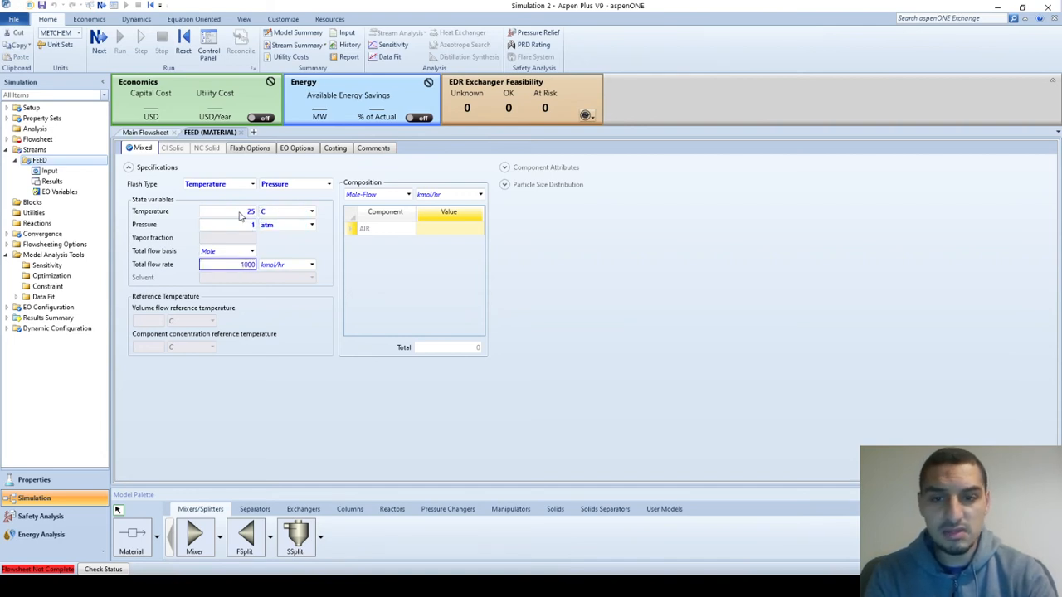
{"action": "key", "text": "Tab"}
{"action": "key", "text": "Tab"}
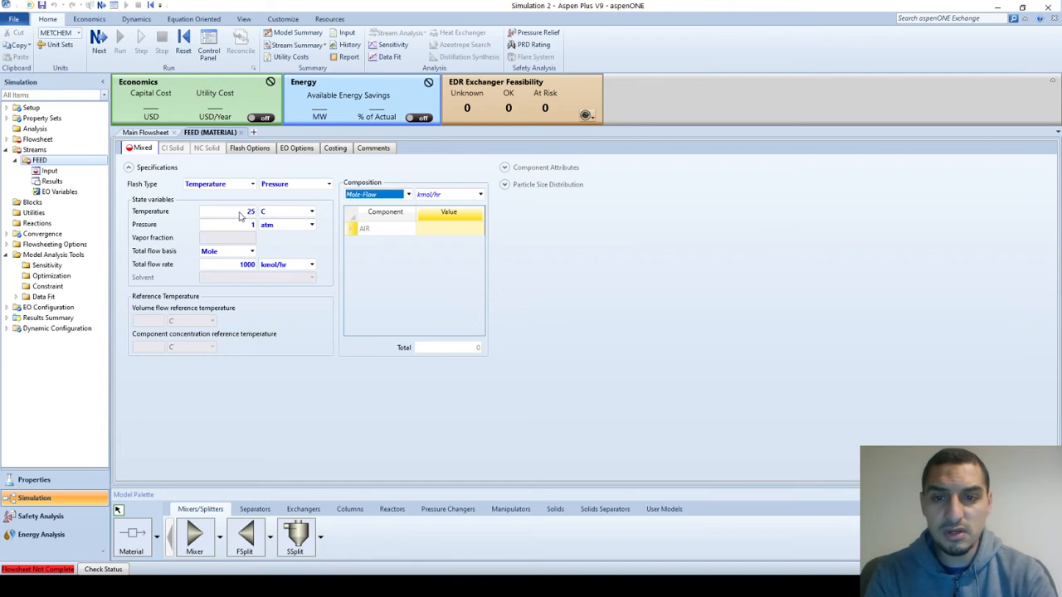
{"action": "key", "text": "Down"}
{"action": "key", "text": "Down"}
{"action": "key", "text": "Down"}
{"action": "key", "text": "Tab"}
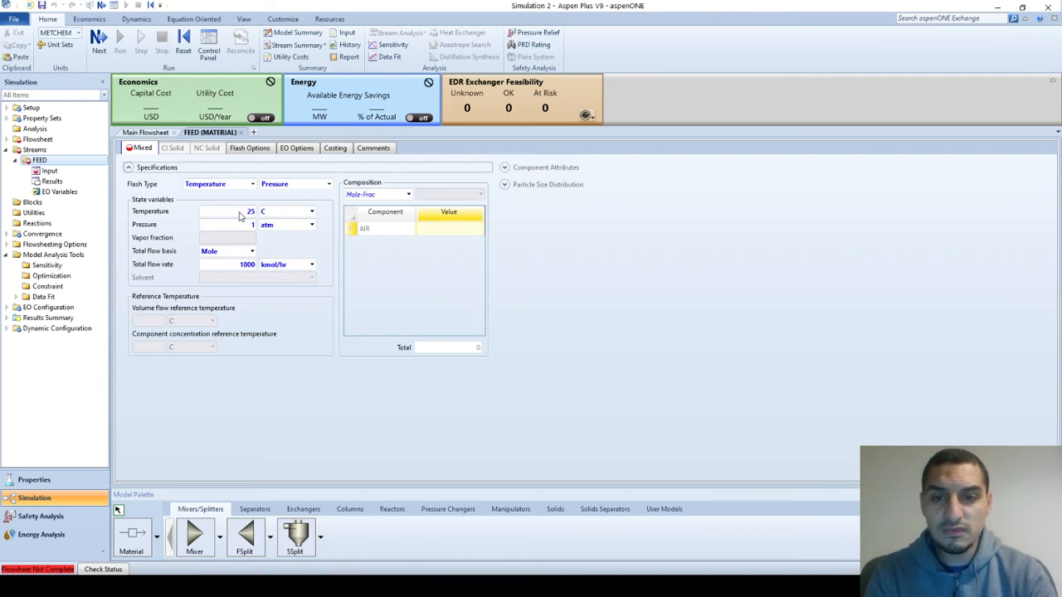
{"action": "type", "text": "1"}
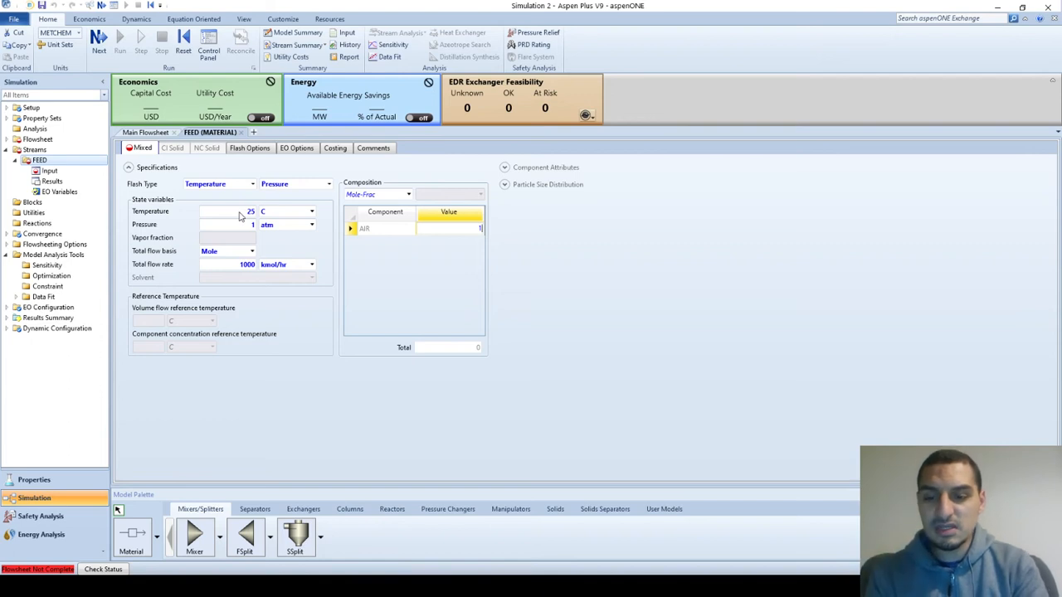
{"action": "key", "text": "Return"}
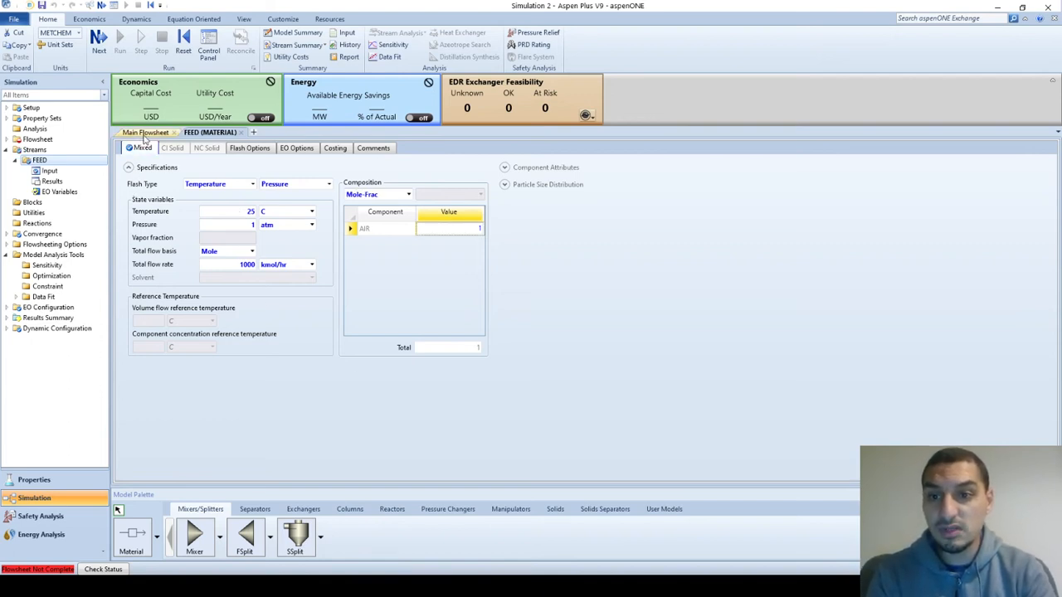
Step: Place a Compr block on the main flowsheet beside the FEED stream and rename it COMP
{"action": "left_click", "coordinate": [146, 134]}
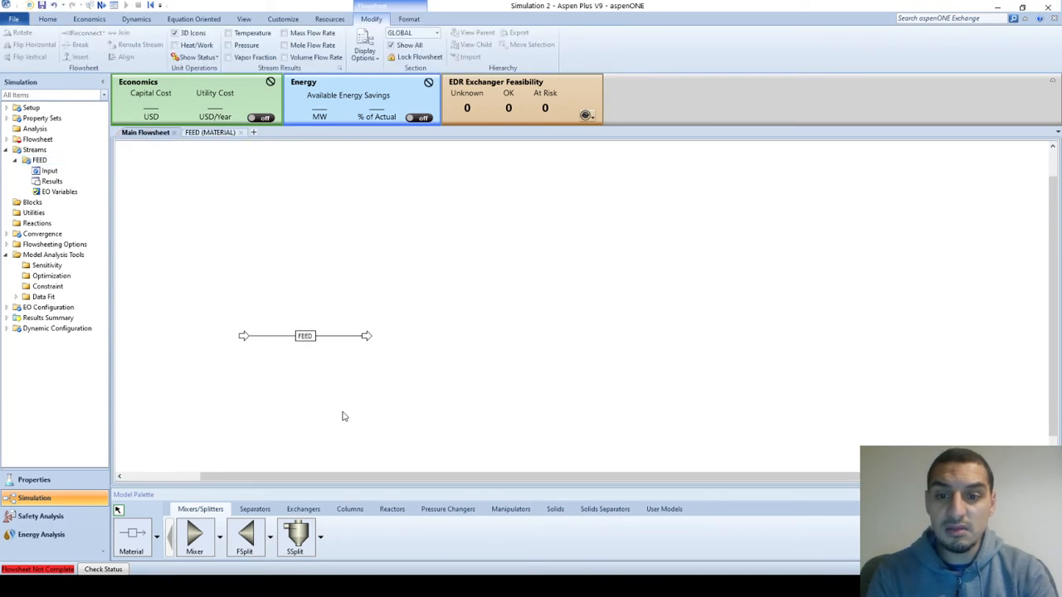
{"action": "left_click", "coordinate": [446, 511]}
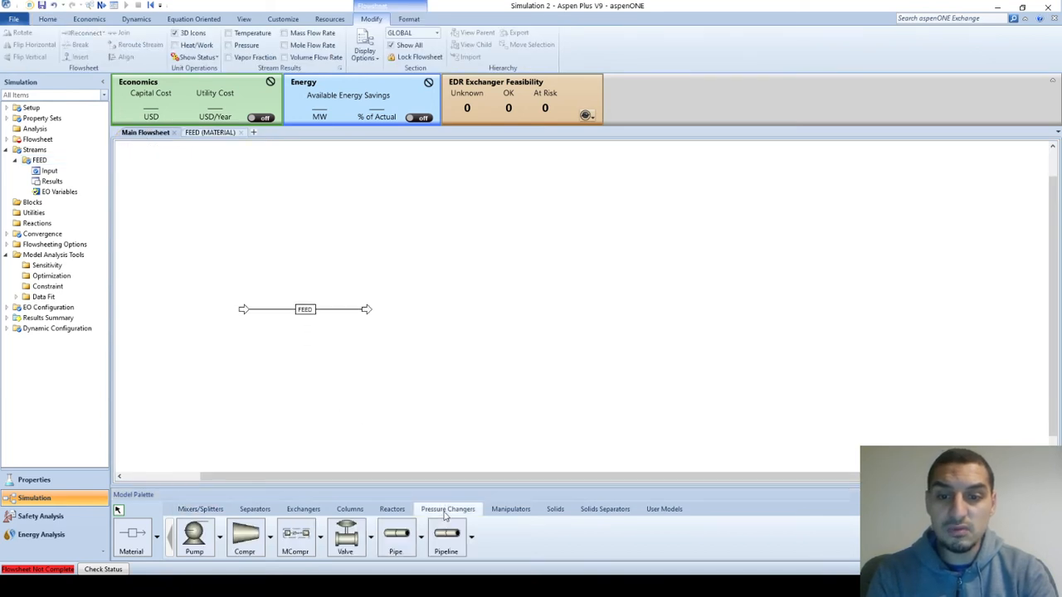
{"action": "left_click", "coordinate": [245, 537]}
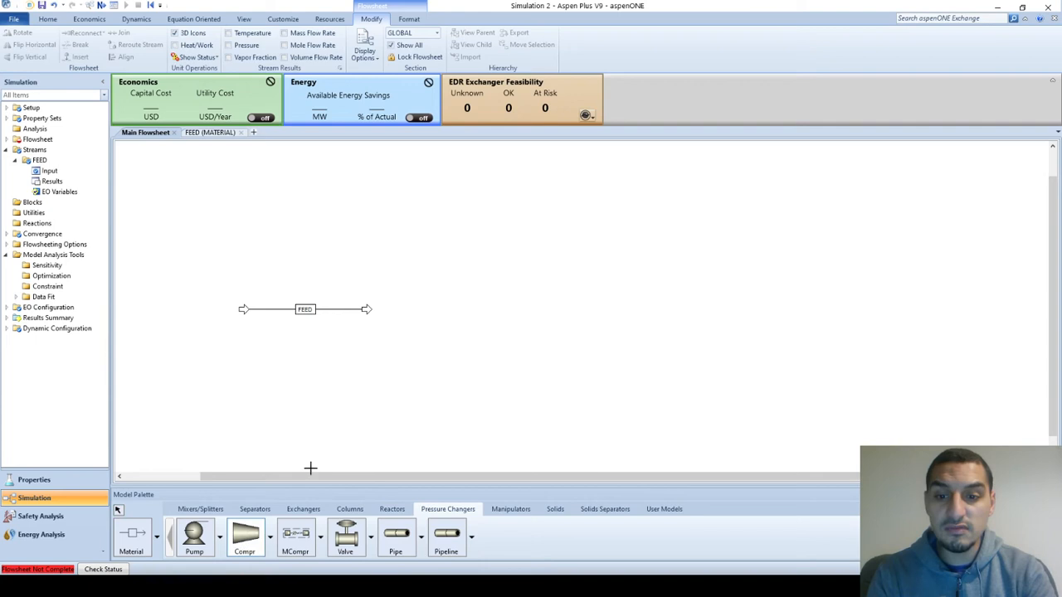
{"action": "left_click", "coordinate": [421, 338]}
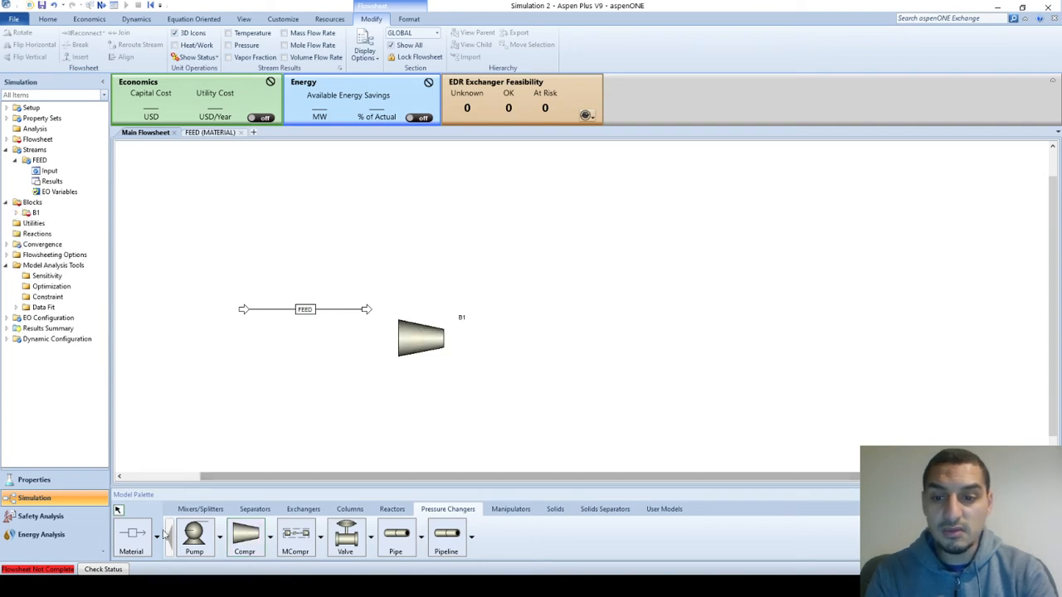
{"action": "left_click", "coordinate": [367, 311]}
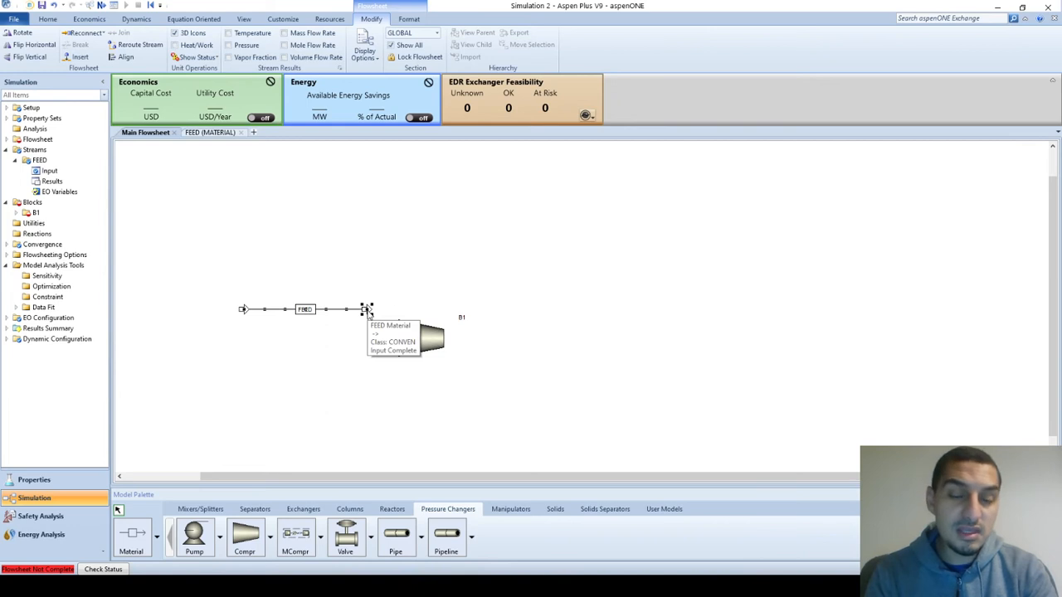
{"action": "left_click", "coordinate": [462, 319]}
{"action": "type", "text": "C"}
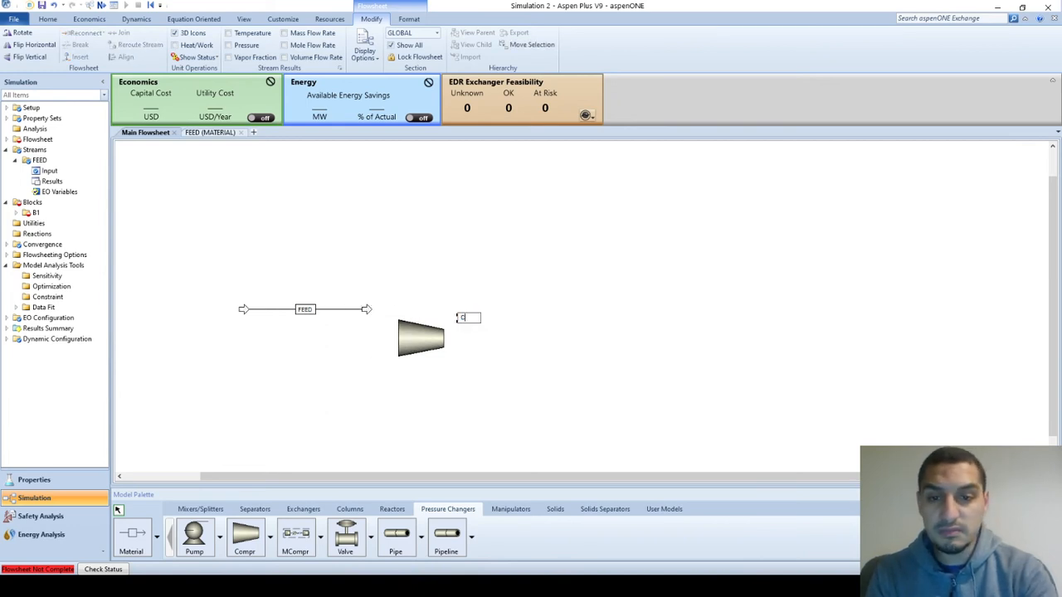
{"action": "type", "text": "OMP"}
{"action": "key", "text": "Return"}
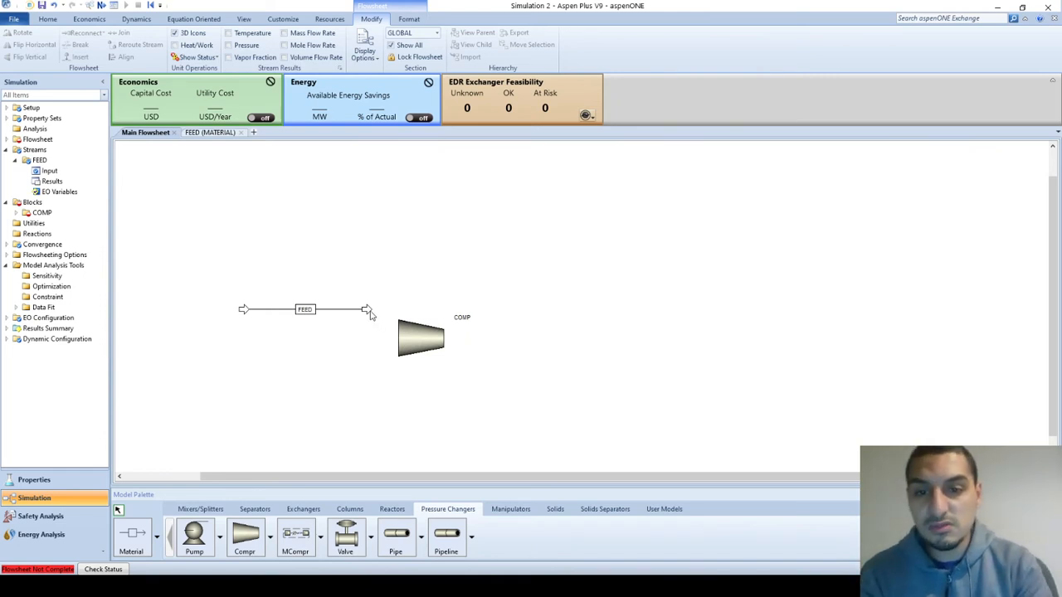
Step: Connect FEED to the compressor's inlet and add a material stream named PROD from its outlet
{"action": "left_click_drag", "start_coordinate": [368, 309], "coordinate": [371, 315]}
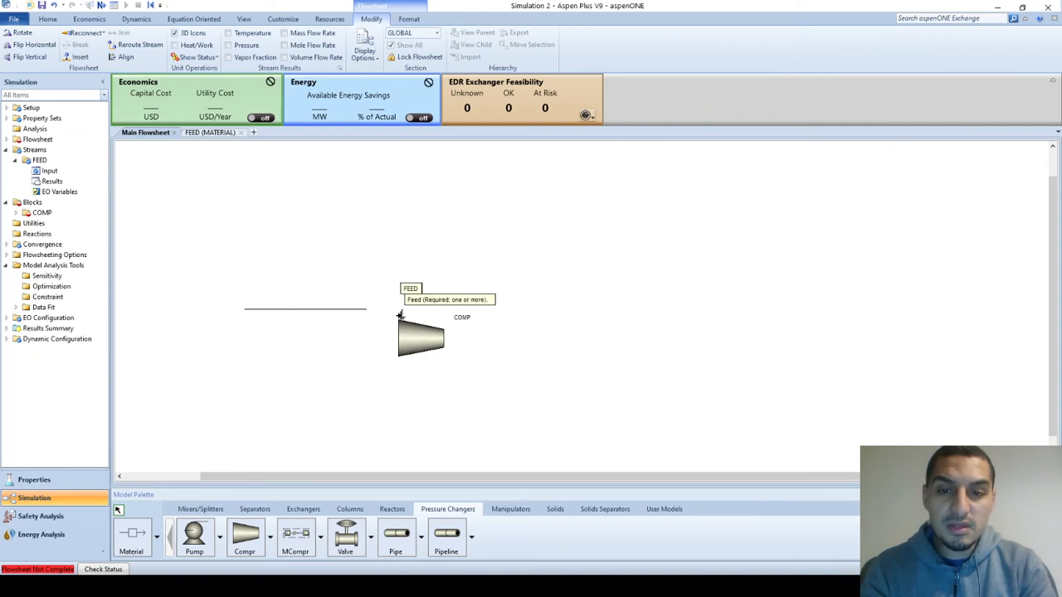
{"action": "left_click", "coordinate": [400, 315]}
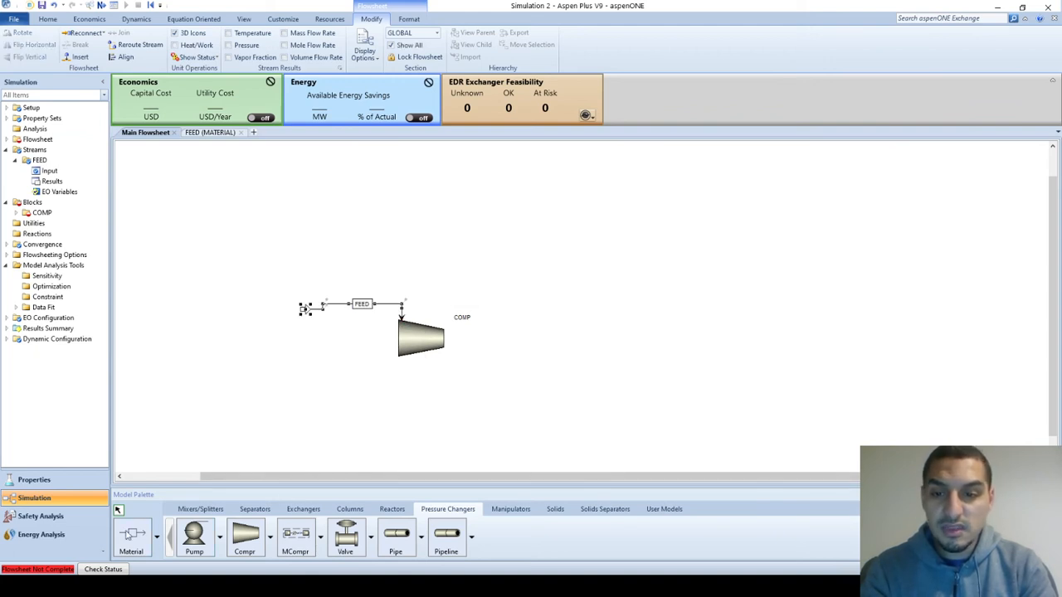
{"action": "left_click", "coordinate": [441, 350]}
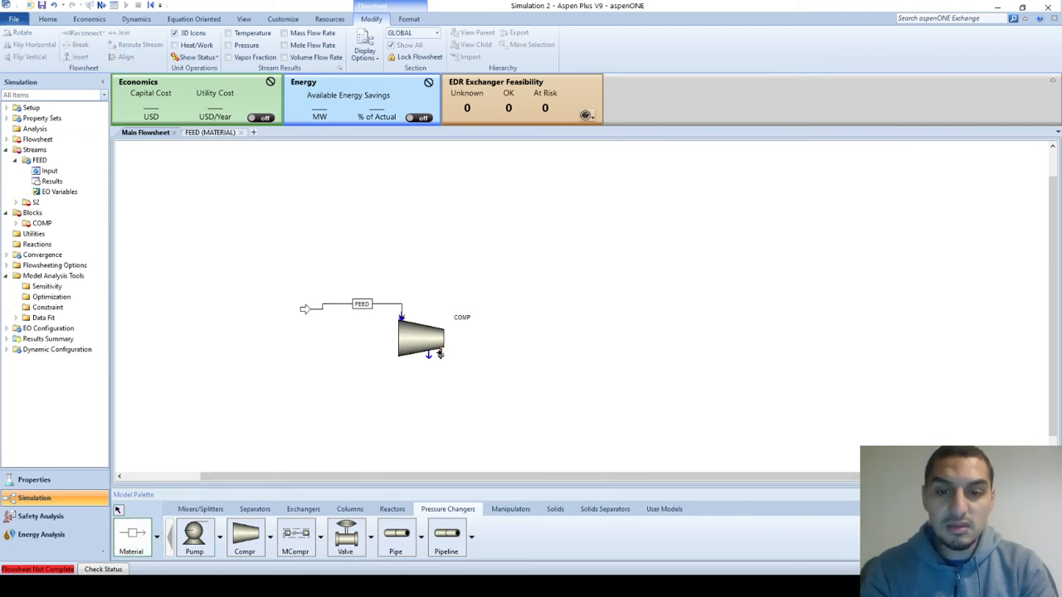
{"action": "left_click", "coordinate": [531, 373]}
{"action": "left_click", "coordinate": [486, 373]}
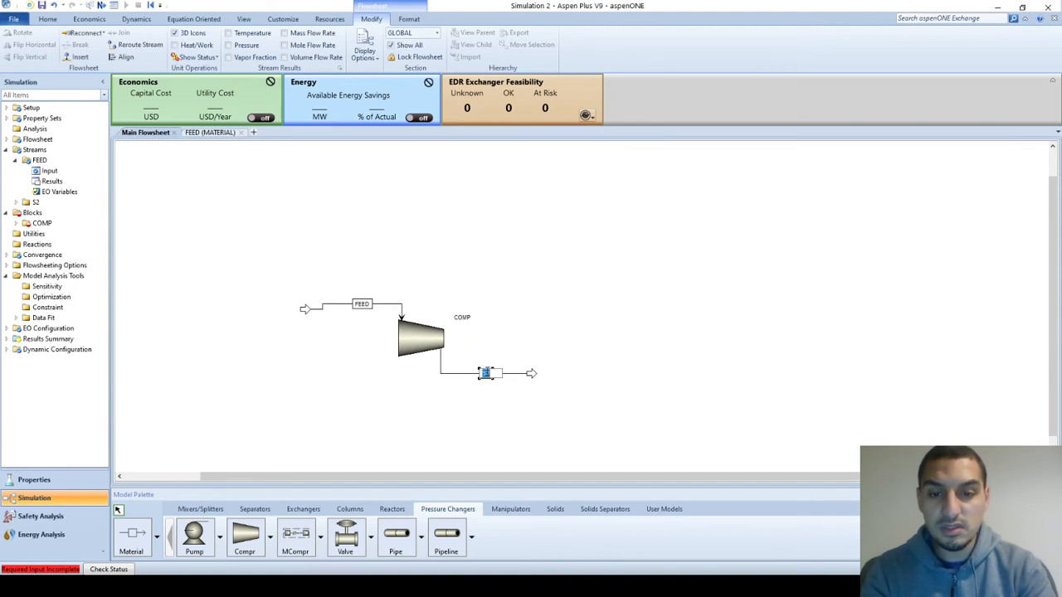
{"action": "type", "text": "PROD"}
{"action": "key", "text": "Return"}
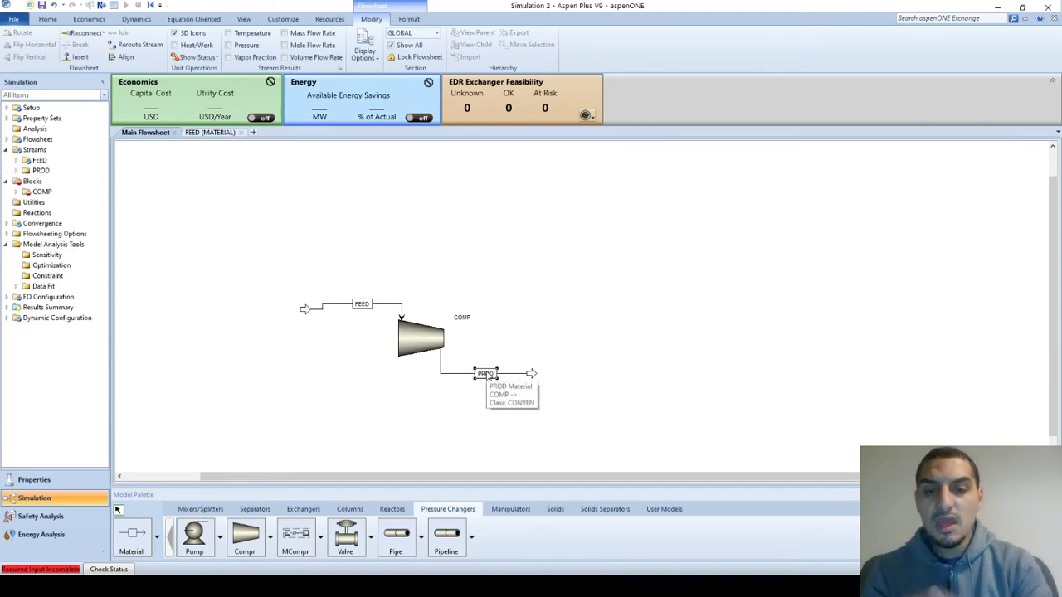
Step: Open the COMP block's specifications and set its model to Compressor with the Isentropic type
{"action": "double_click", "coordinate": [419, 339]}
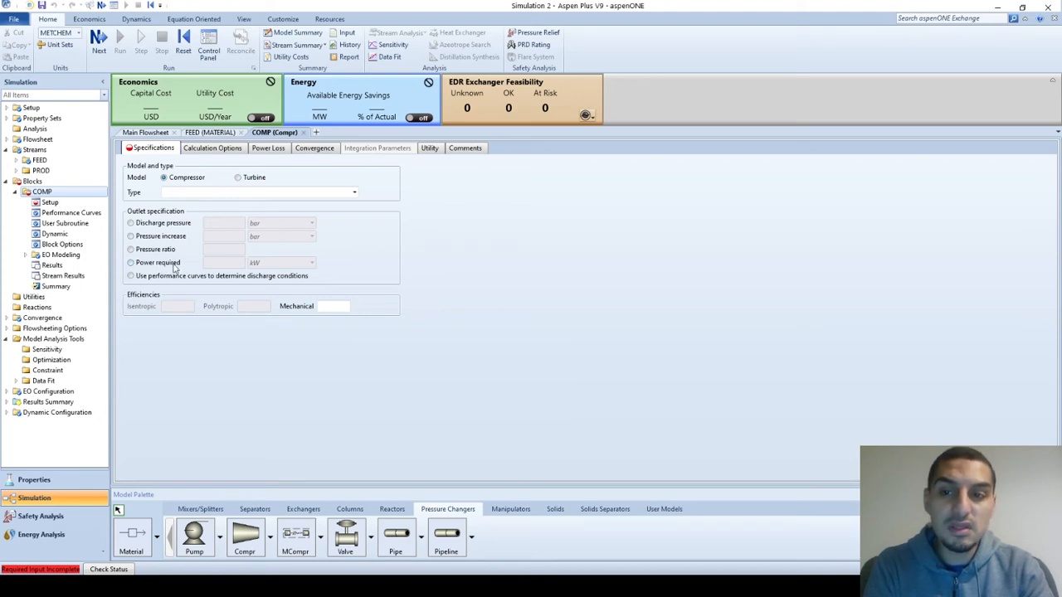
{"action": "left_click", "coordinate": [238, 178]}
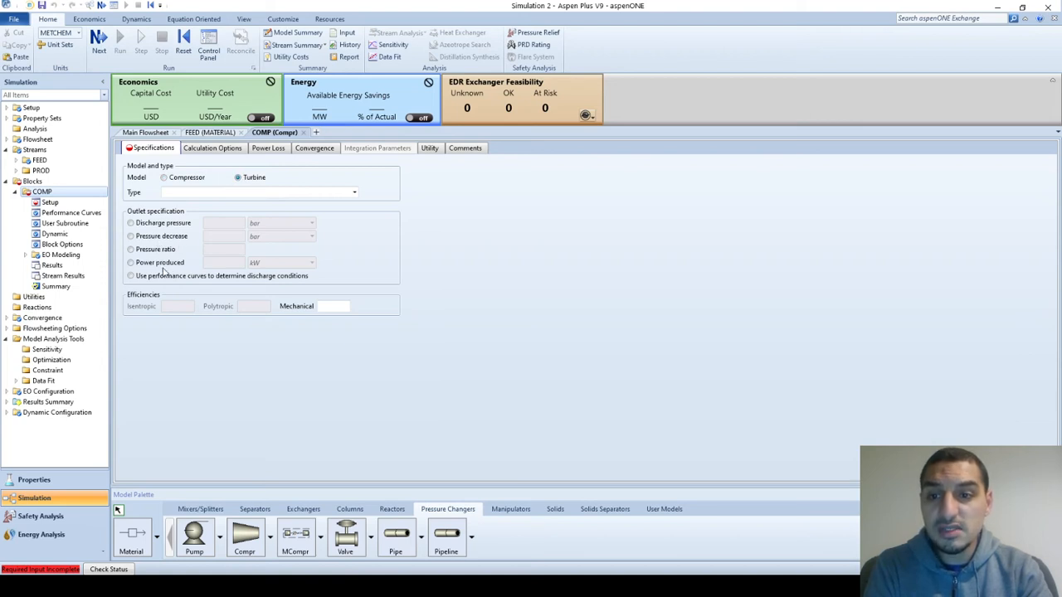
{"action": "left_click", "coordinate": [181, 179]}
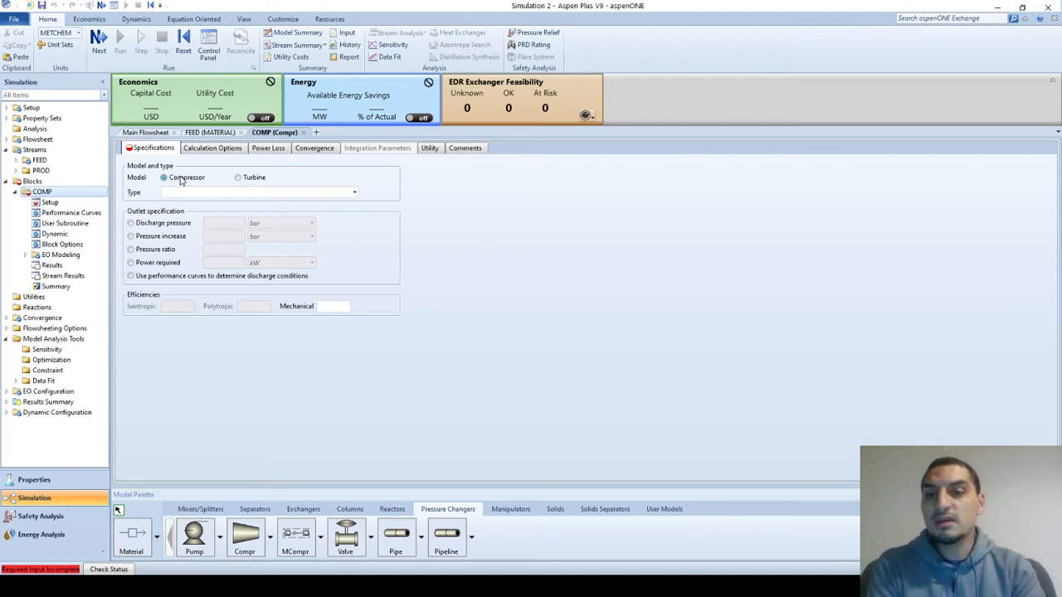
{"action": "left_click", "coordinate": [260, 195]}
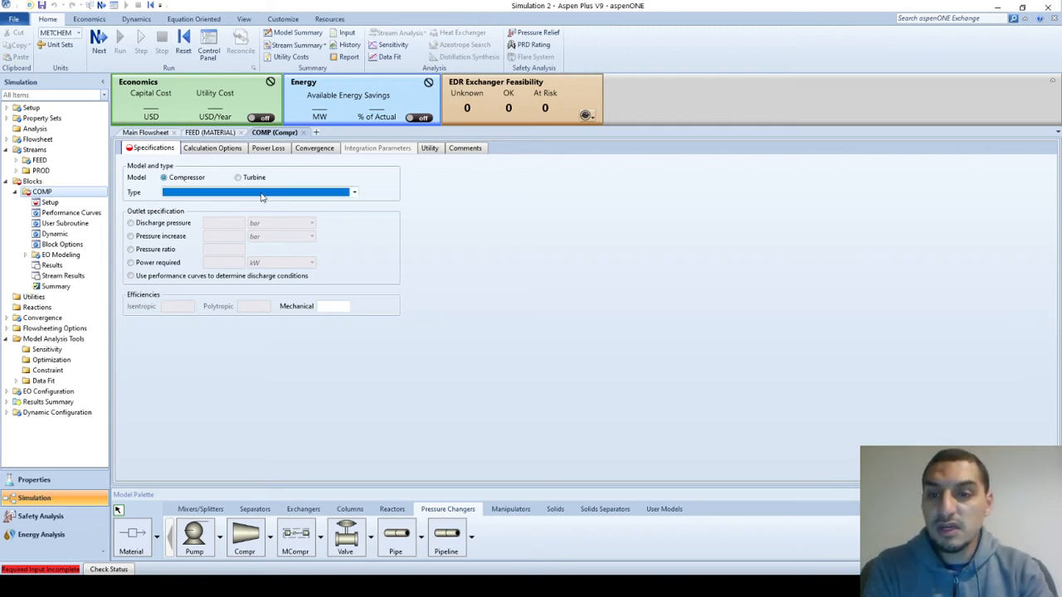
{"action": "left_click", "coordinate": [355, 194]}
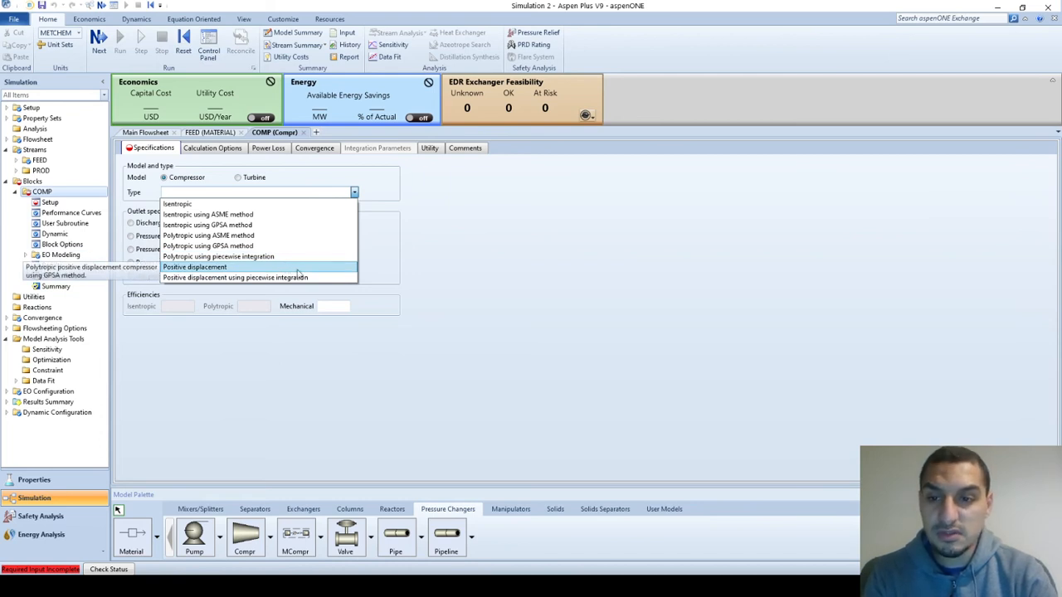
{"action": "left_click", "coordinate": [270, 207]}
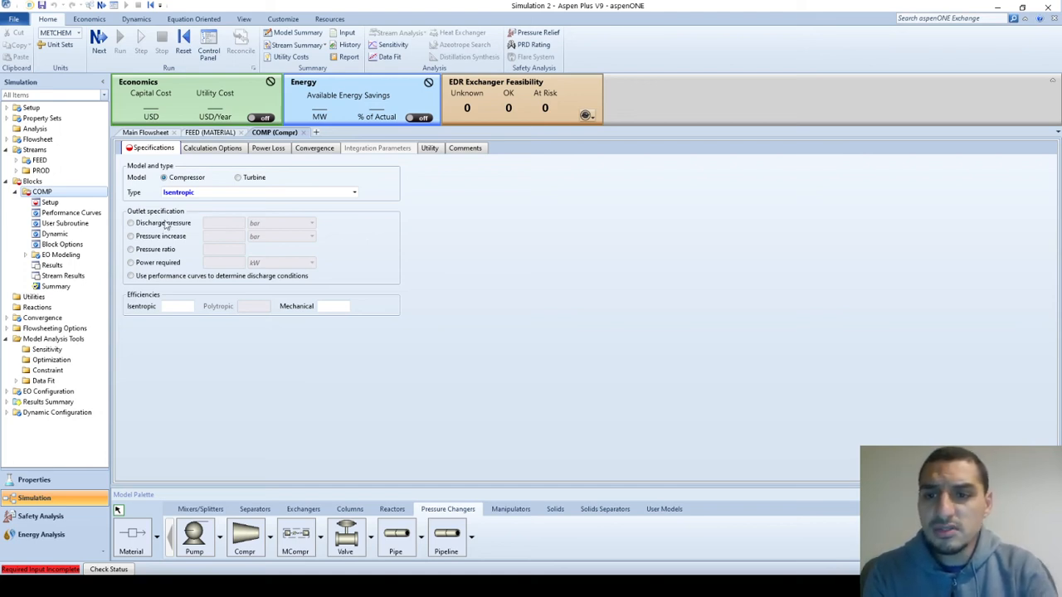
Step: Specify COMP's outlet by a discharge pressure of 10 atm
{"action": "left_click", "coordinate": [131, 223]}
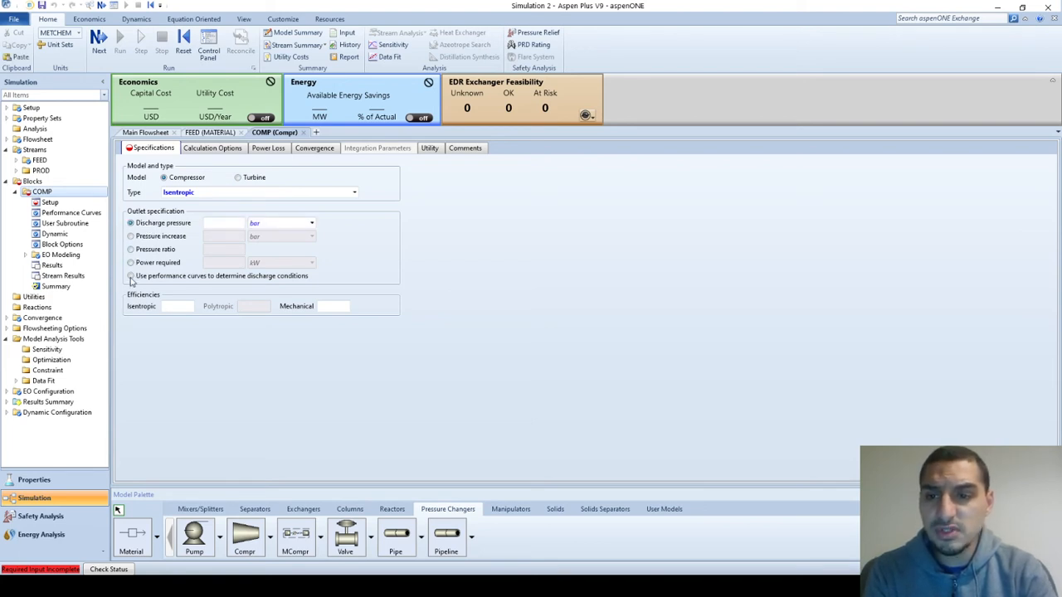
{"action": "left_click", "coordinate": [223, 224]}
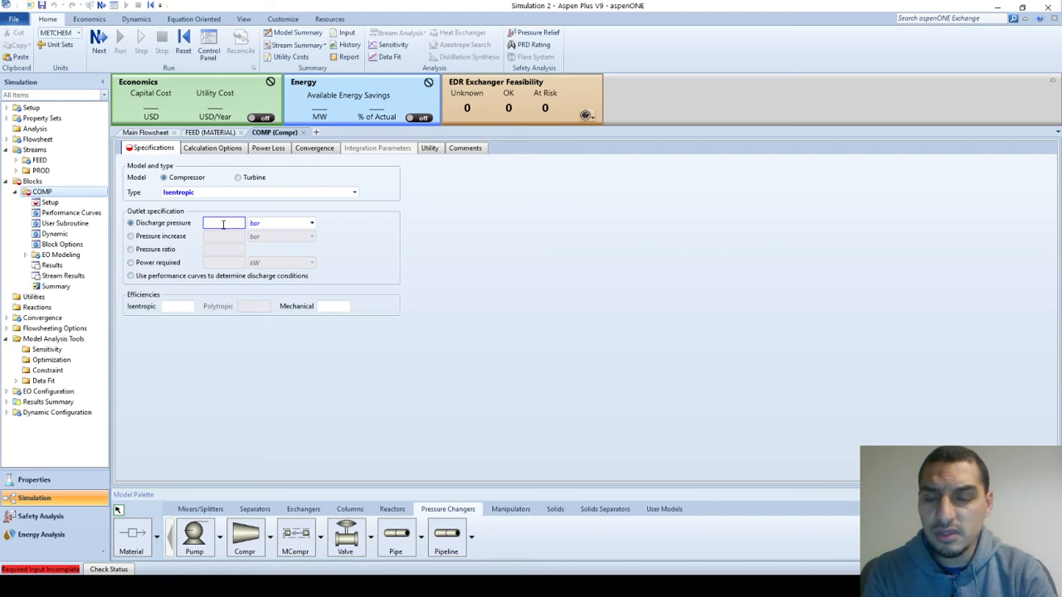
{"action": "type", "text": "10"}
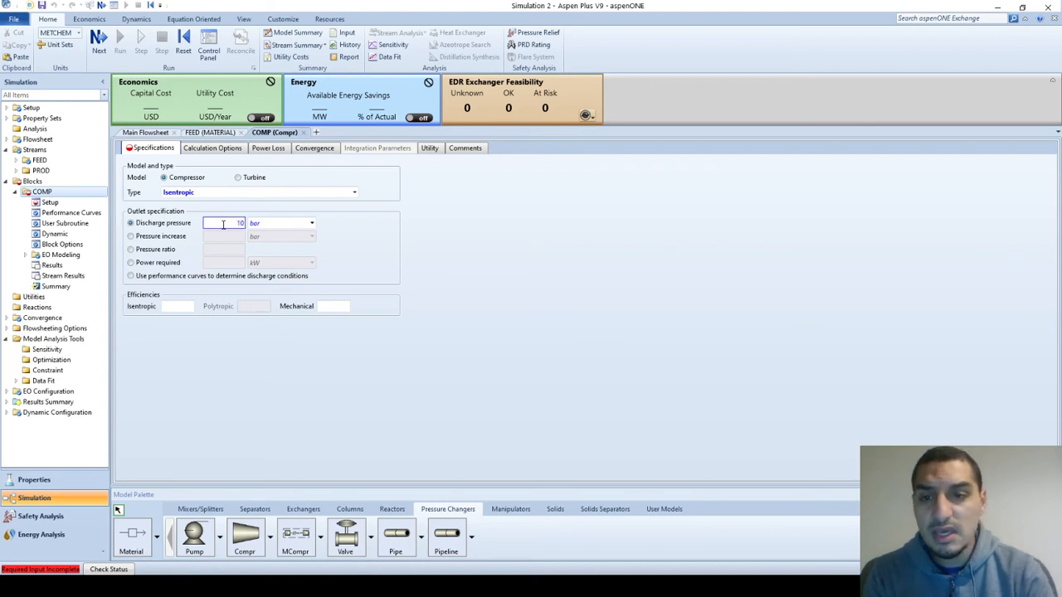
{"action": "key", "text": "Tab"}
{"action": "key", "text": "a"}
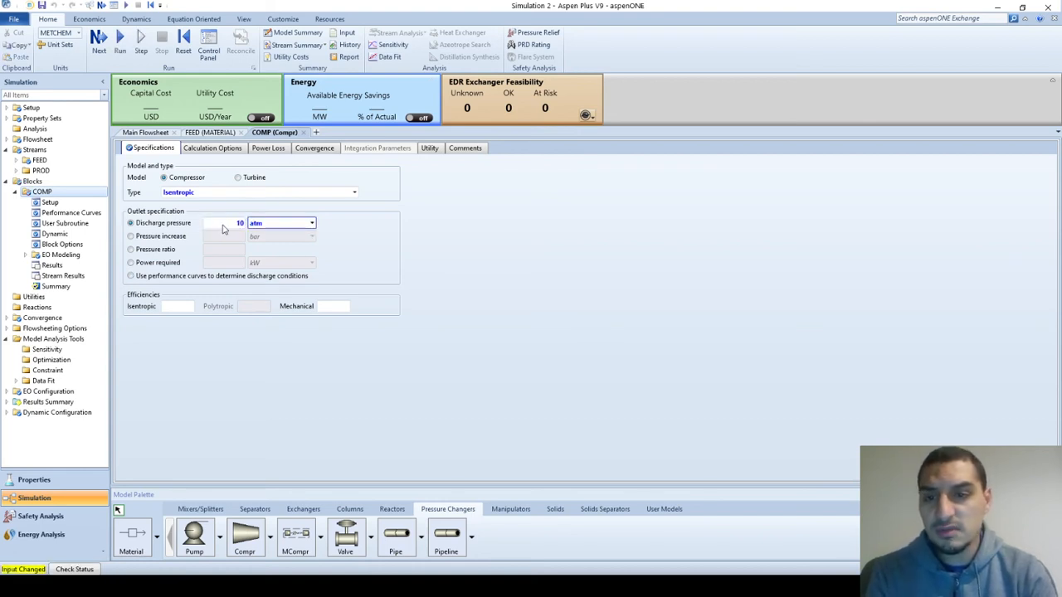
{"action": "left_click", "coordinate": [212, 374]}
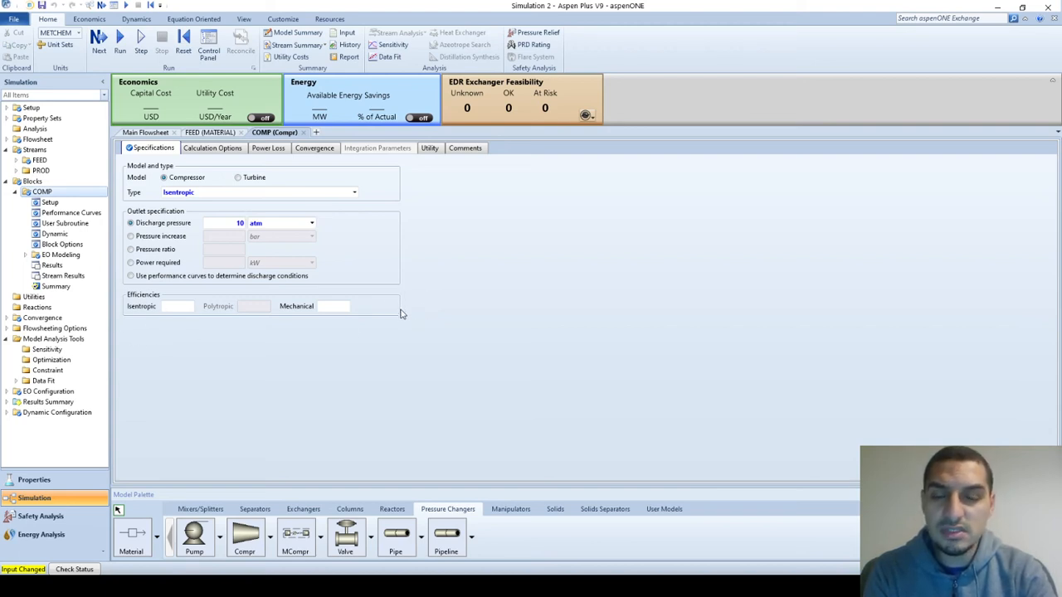
Step: Run the simulation with COMP's isentropic and mechanical efficiencies left blank
{"action": "left_click", "coordinate": [179, 306]}
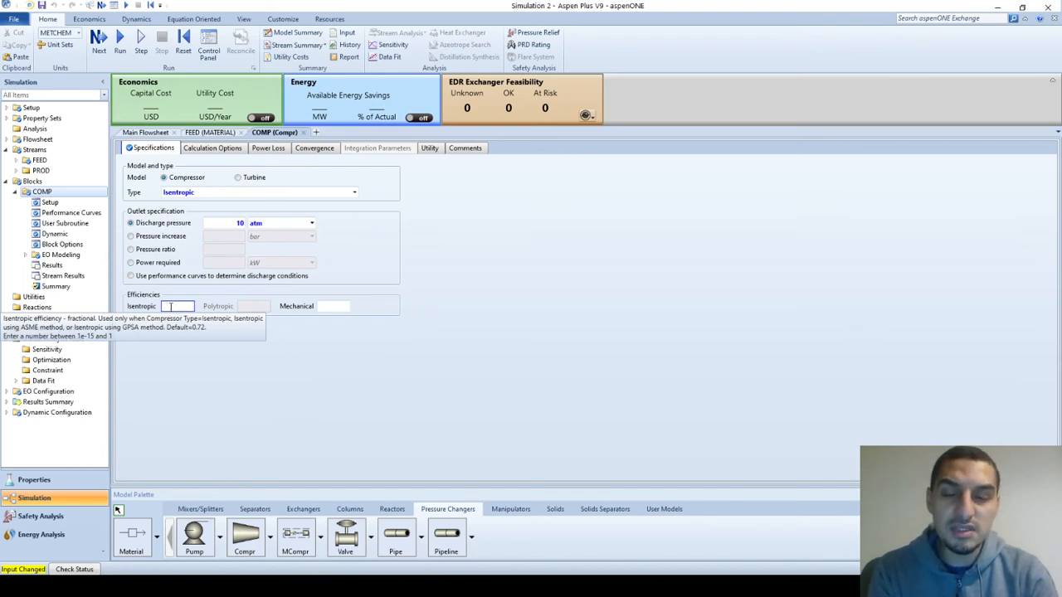
{"action": "left_click", "coordinate": [333, 307]}
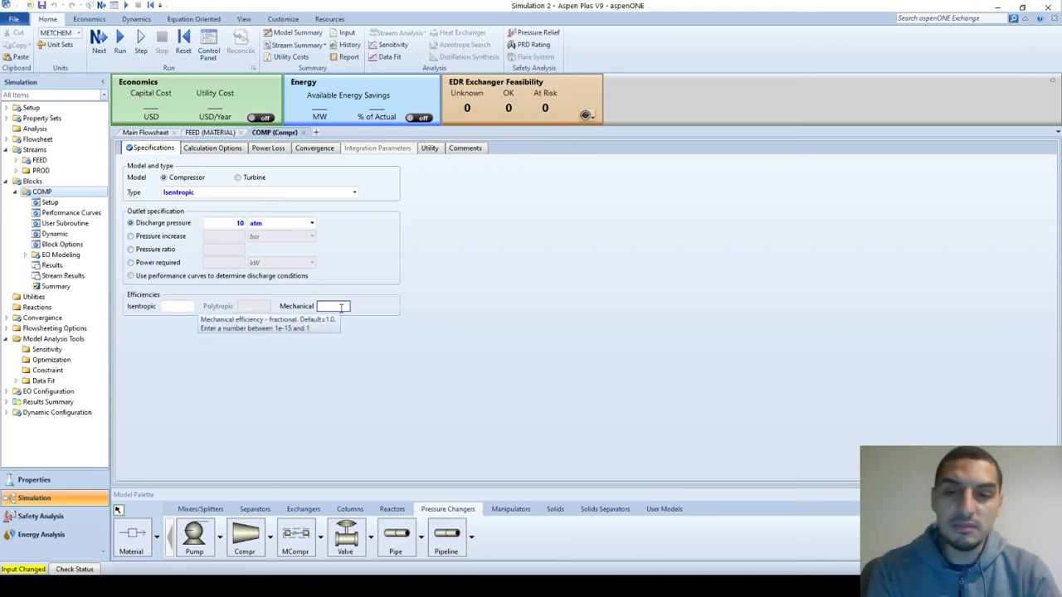
{"action": "left_click", "coordinate": [309, 400]}
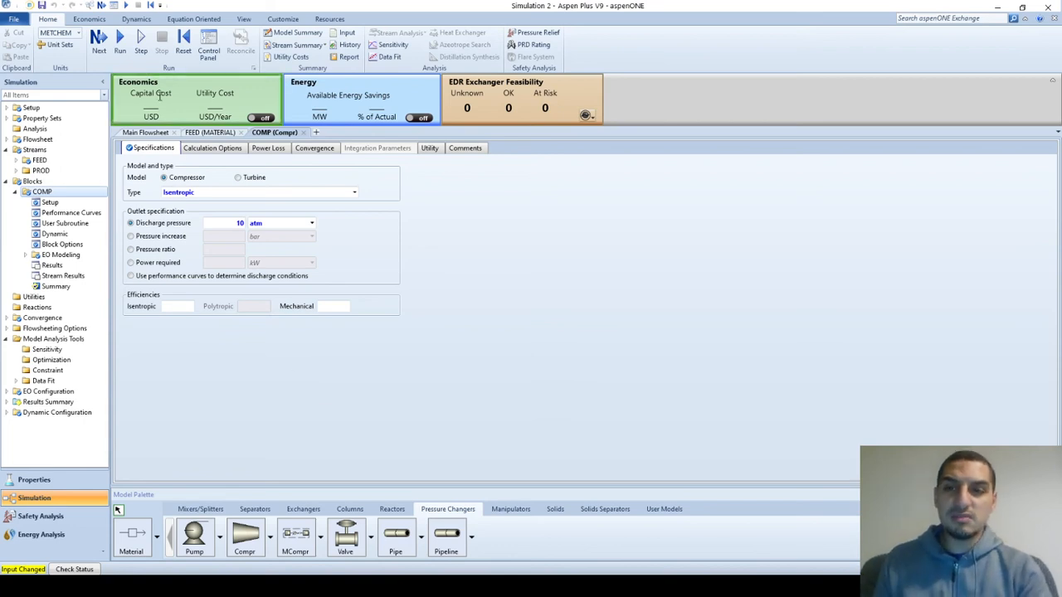
{"action": "left_click", "coordinate": [118, 46]}
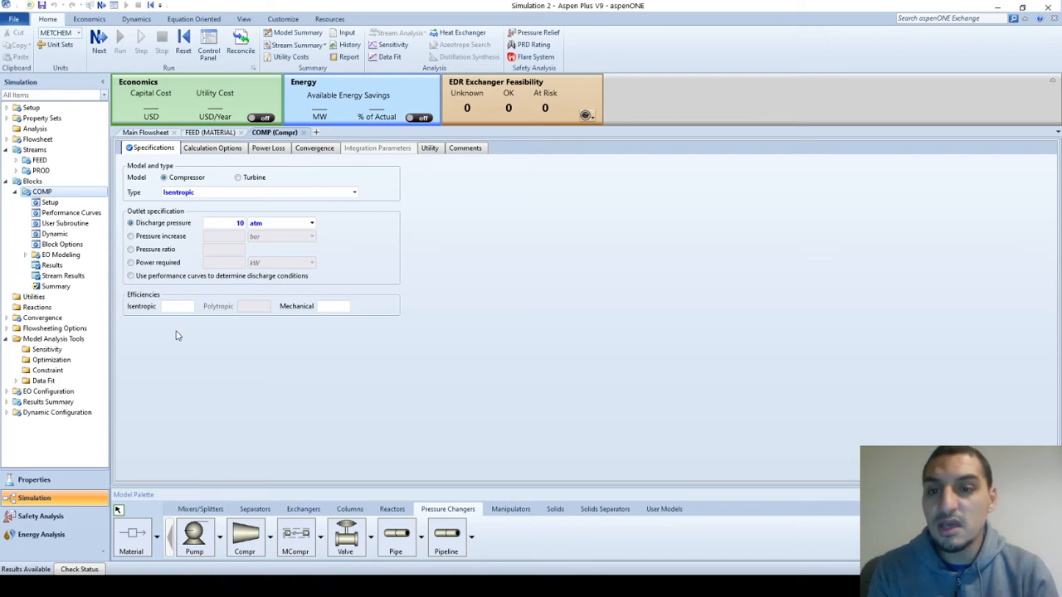
Step: Open COMP's results summary and examine the outlet pressure and outlet temperature
{"action": "left_click", "coordinate": [159, 133]}
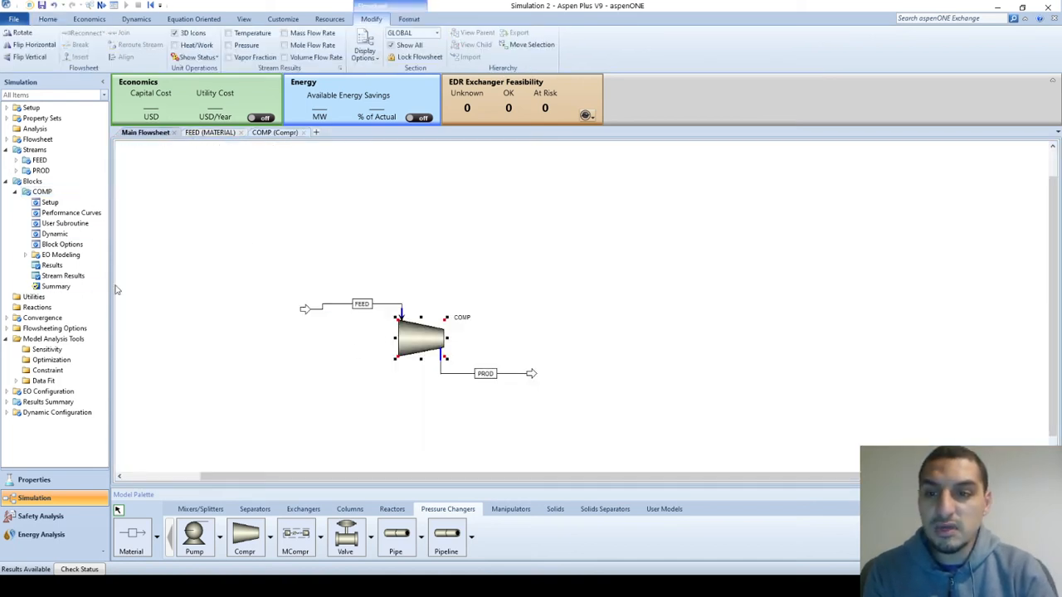
{"action": "left_click", "coordinate": [52, 266]}
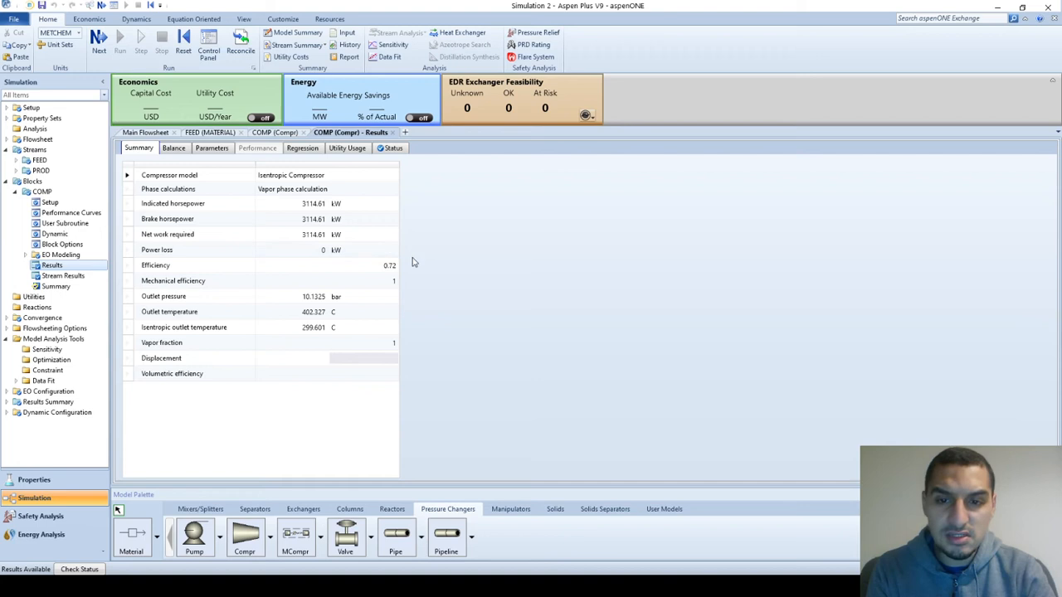
{"action": "left_click", "coordinate": [307, 301]}
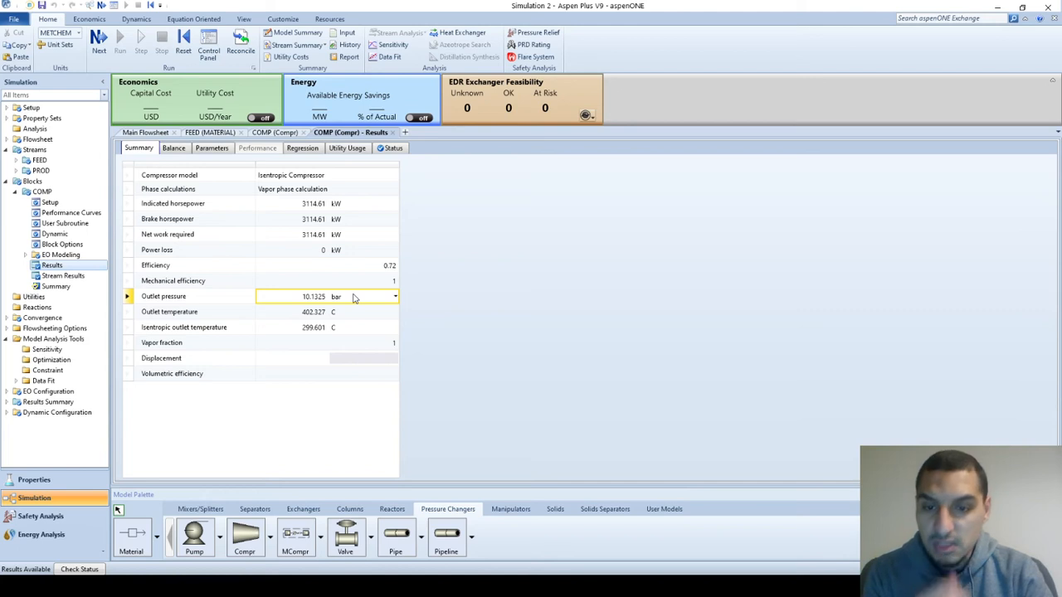
{"action": "left_click", "coordinate": [307, 315]}
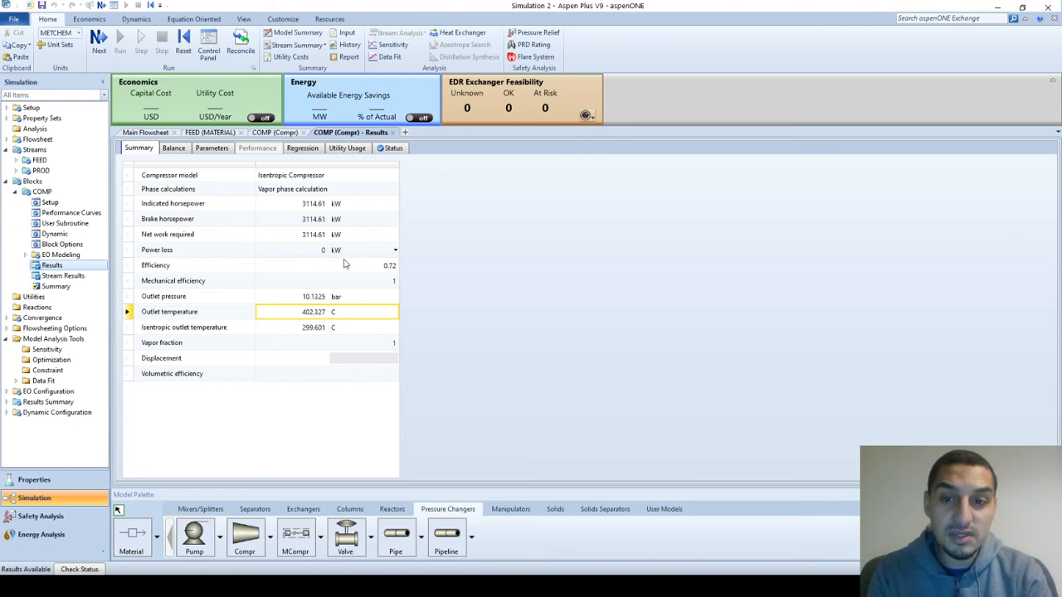
{"action": "left_click", "coordinate": [485, 288]}
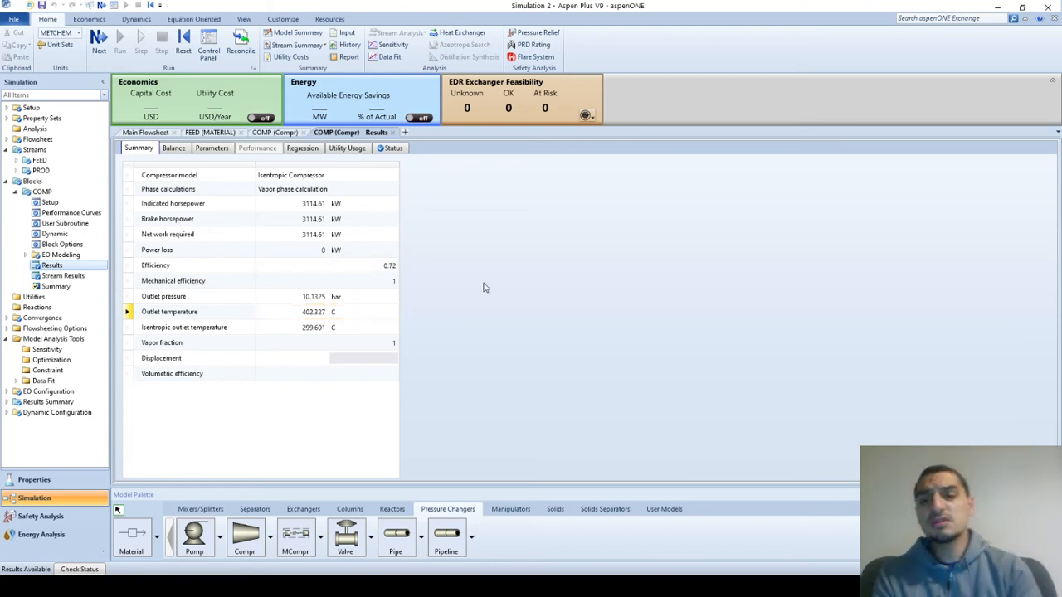
Step: Arrange Aspen Plus side by side with the Compressor.xlsx workbook in Excel
{"action": "key", "text": "super+Left"}
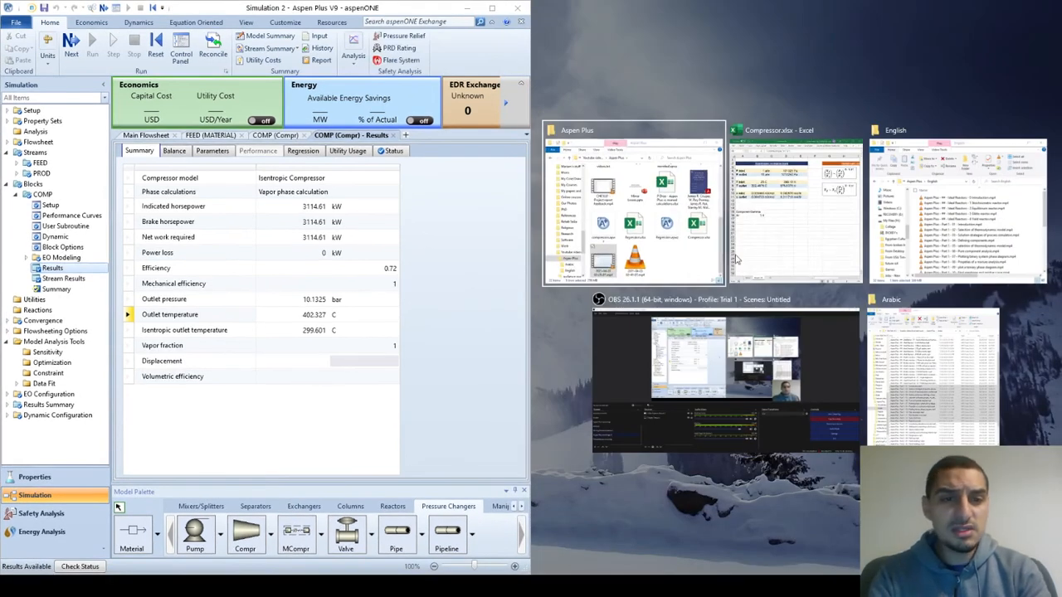
{"action": "left_click", "coordinate": [736, 257]}
{"action": "left_click", "coordinate": [697, 233]}
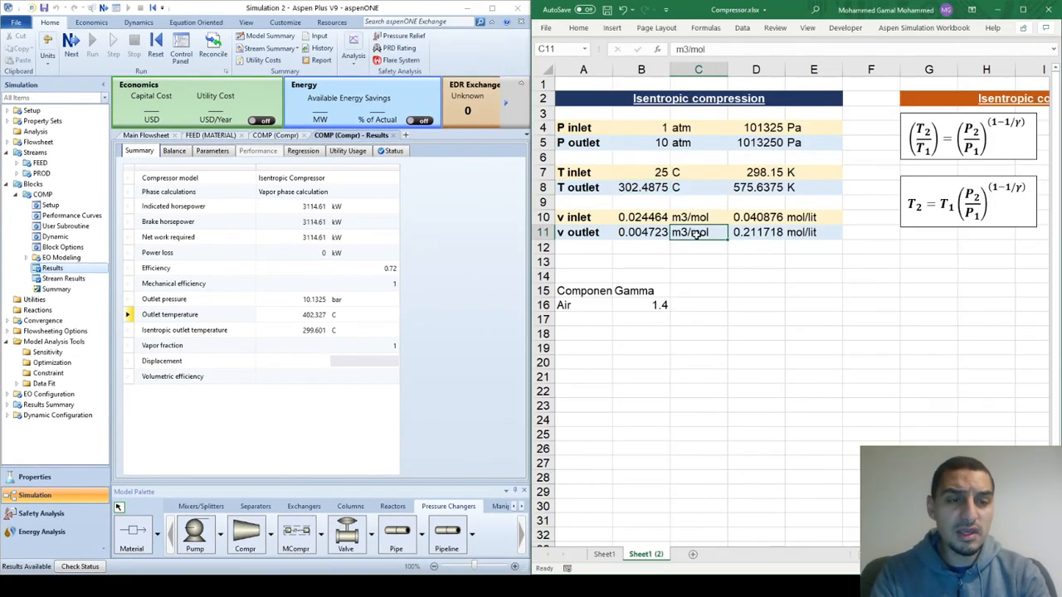
Step: Examine the isentropic compression equations for outlet temperature and volume on the worksheet, then return to the data table
{"action": "key", "text": "Right"}
{"action": "key", "text": "Right"}
{"action": "key", "text": "Right"}
{"action": "key", "text": "Right"}
{"action": "key", "text": "Right"}
{"action": "key", "text": "Right"}
{"action": "key", "text": "Right"}
{"action": "key", "text": "Right"}
{"action": "key", "text": "Right"}
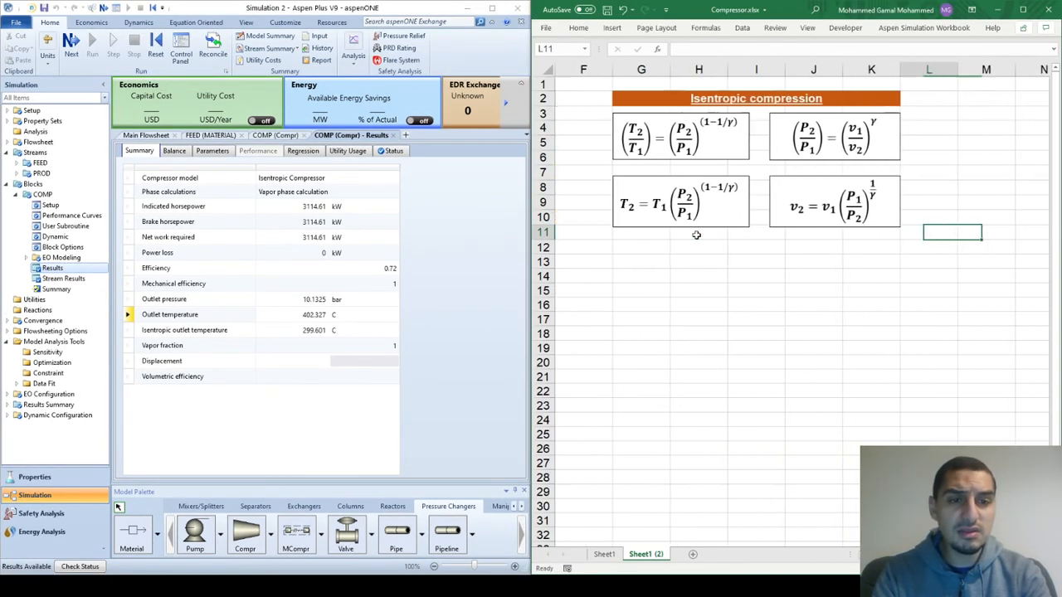
{"action": "key", "text": "Left"}
{"action": "key", "text": "Left"}
{"action": "key", "text": "Left"}
{"action": "key", "text": "Left"}
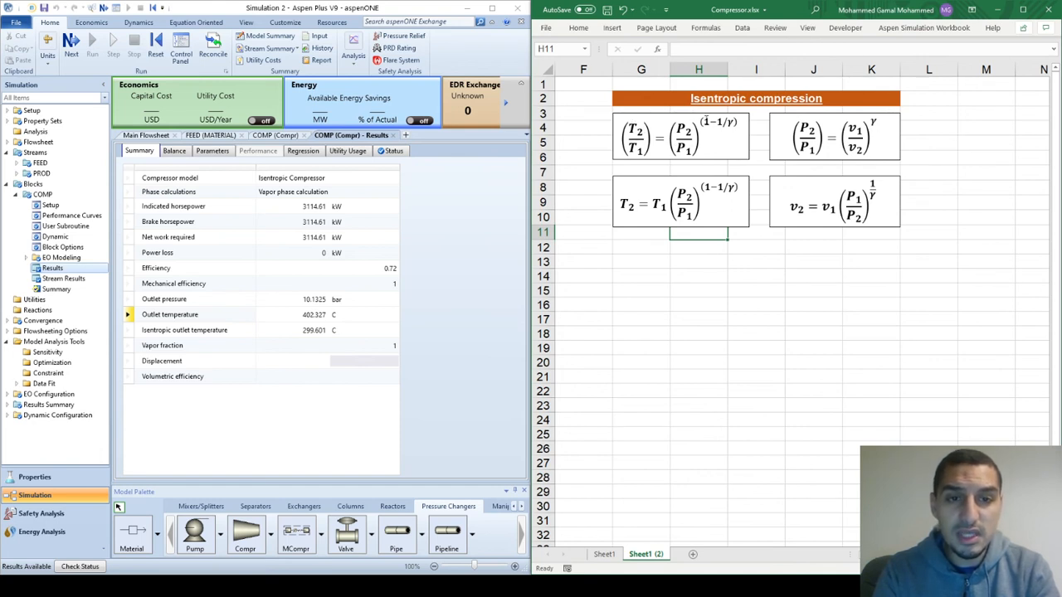
{"action": "left_click", "coordinate": [698, 170]}
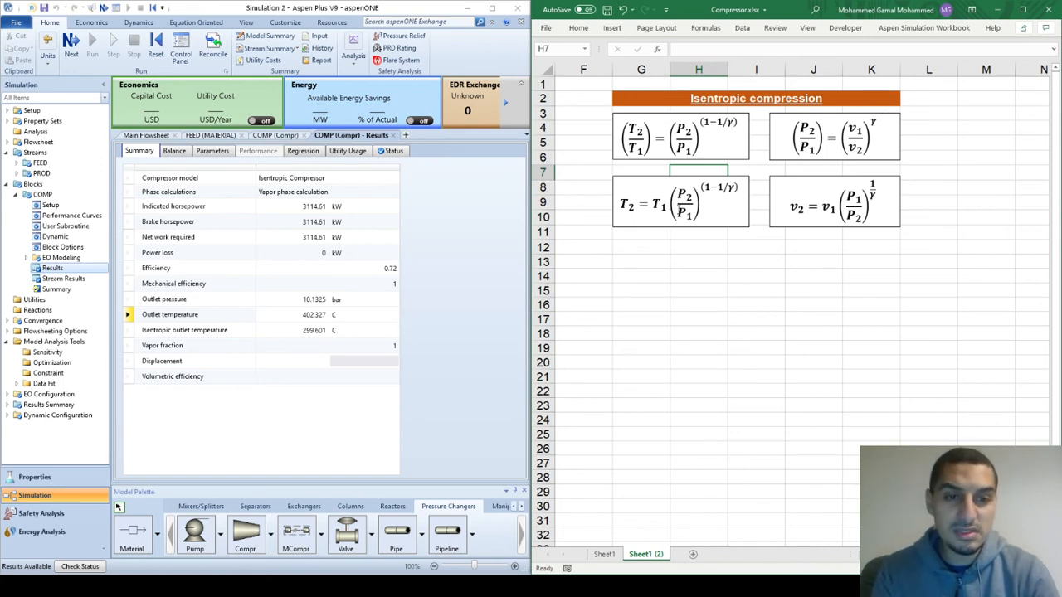
{"action": "key", "text": "Home"}
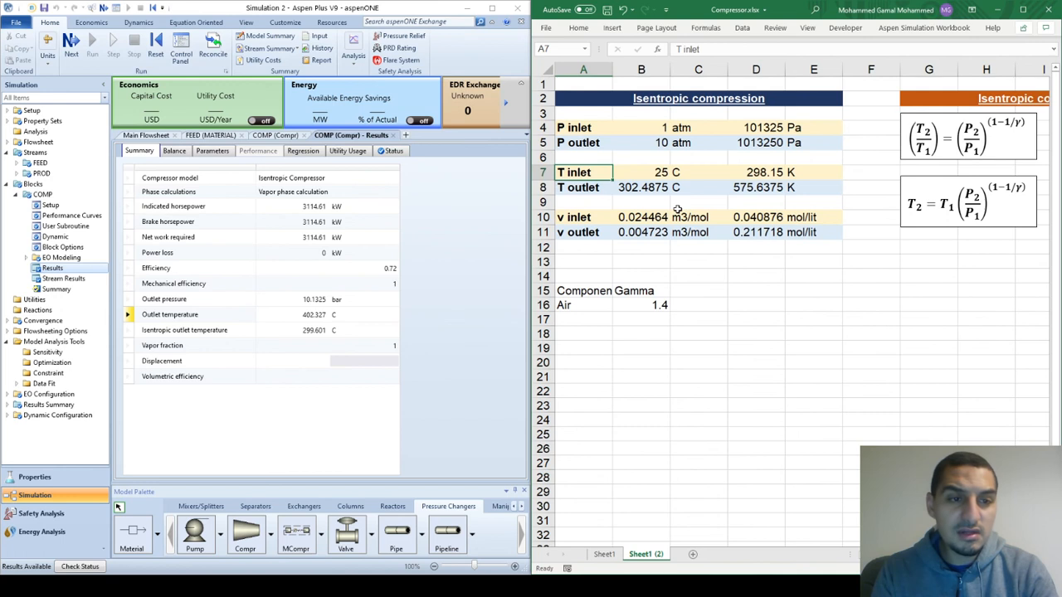
Step: Review air's gamma, the inlet and outlet pressures, and the formula converting the inlet pressure from atm to Pa
{"action": "left_click", "coordinate": [639, 305]}
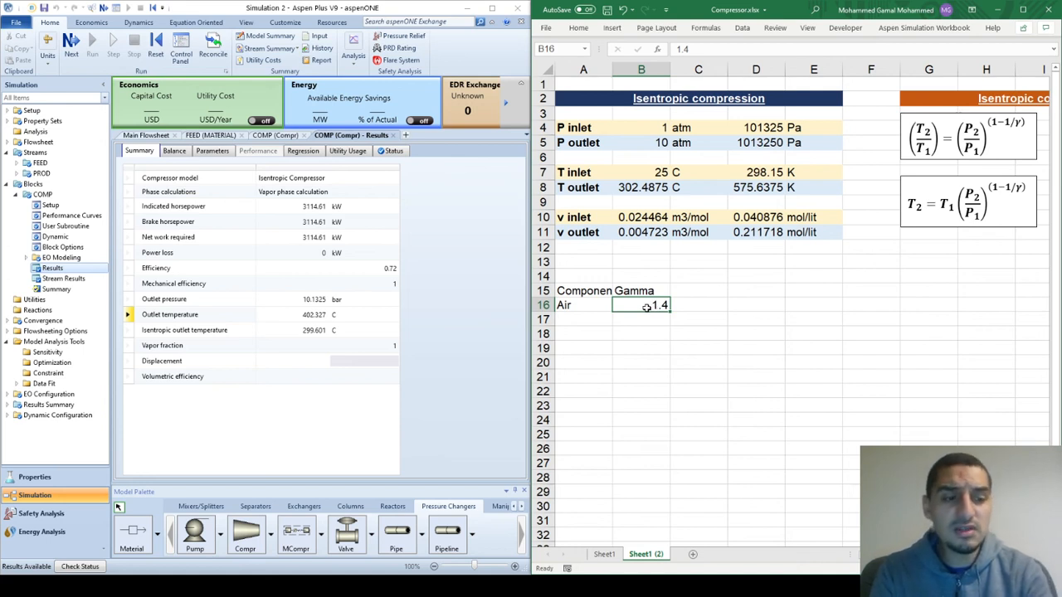
{"action": "left_click", "coordinate": [661, 131]}
{"action": "left_click", "coordinate": [663, 141]}
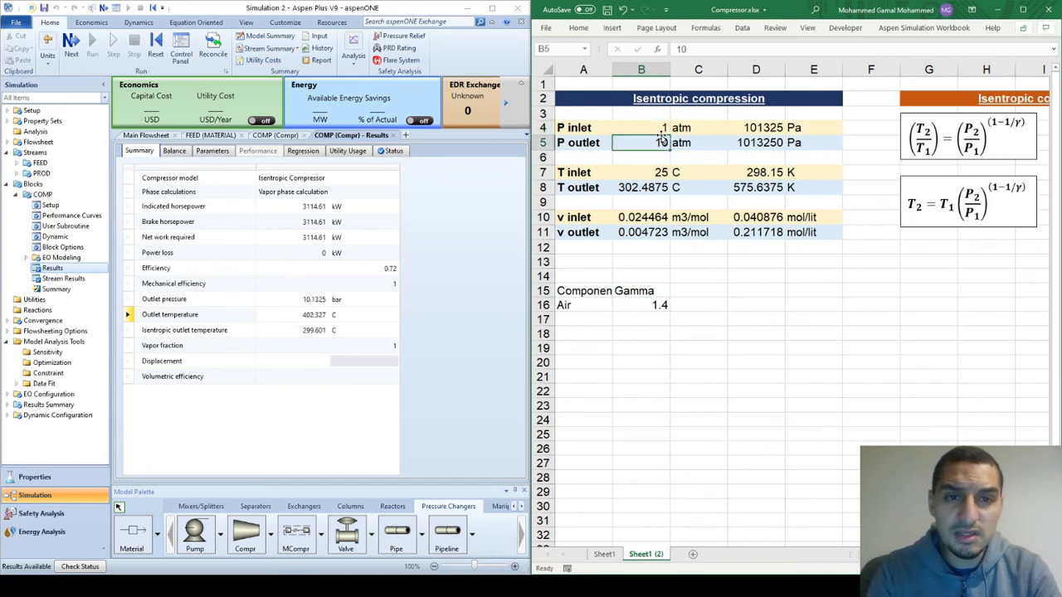
{"action": "key", "text": "Up"}
{"action": "key", "text": "Right"}
{"action": "key", "text": "Right"}
{"action": "key", "text": "F2"}
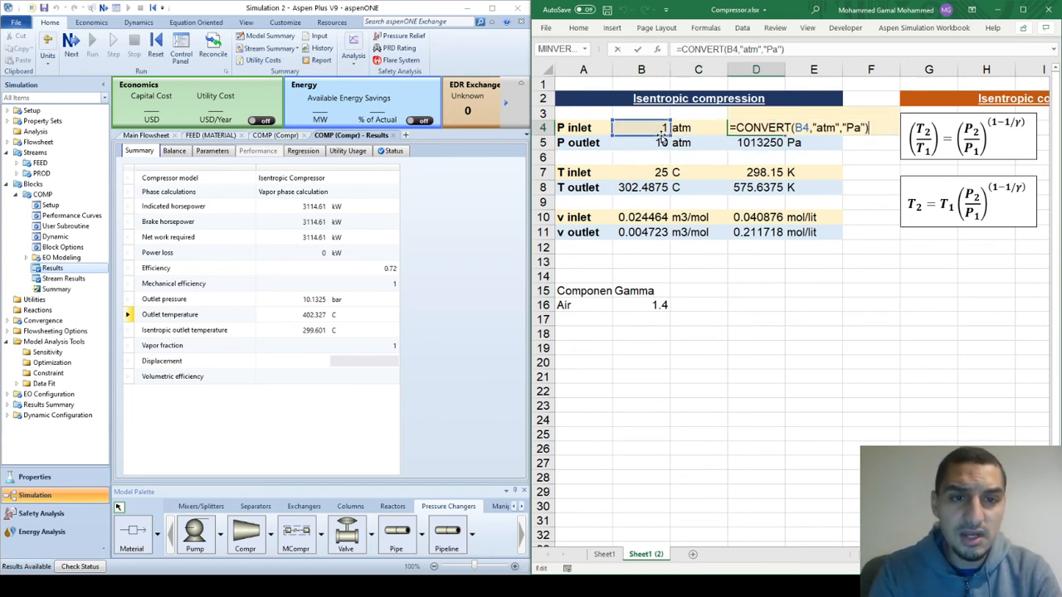
{"action": "key", "text": "Return"}
Step: Inspect the inlet temperature's conversion to kelvin and the T outlet formula in D8 without changing them
{"action": "key", "text": "Down"}
{"action": "key", "text": "Down"}
{"action": "key", "text": "Left"}
{"action": "key", "text": "Left"}
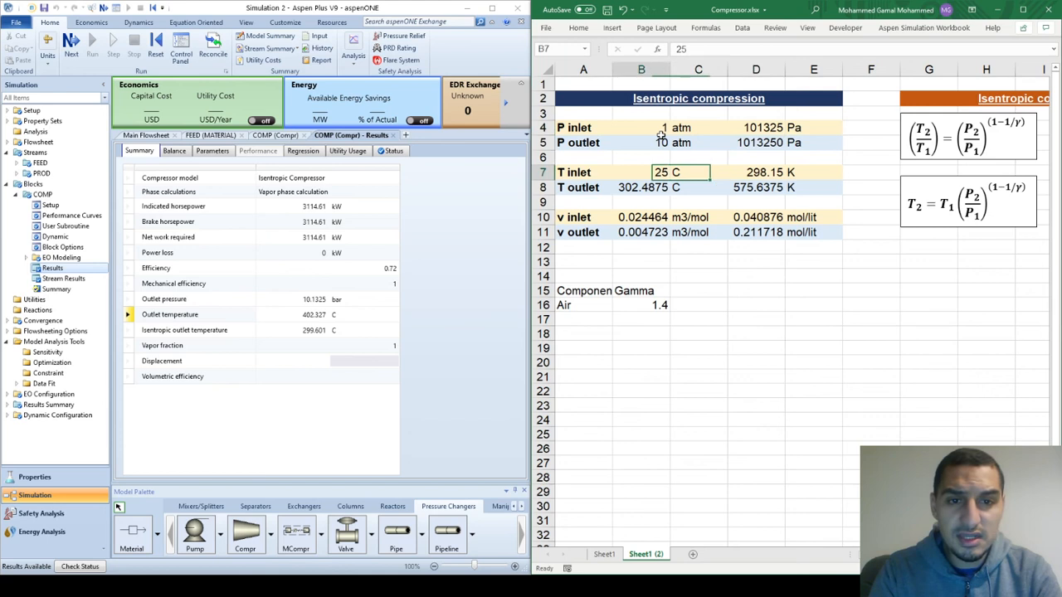
{"action": "key", "text": "Right"}
{"action": "key", "text": "Right"}
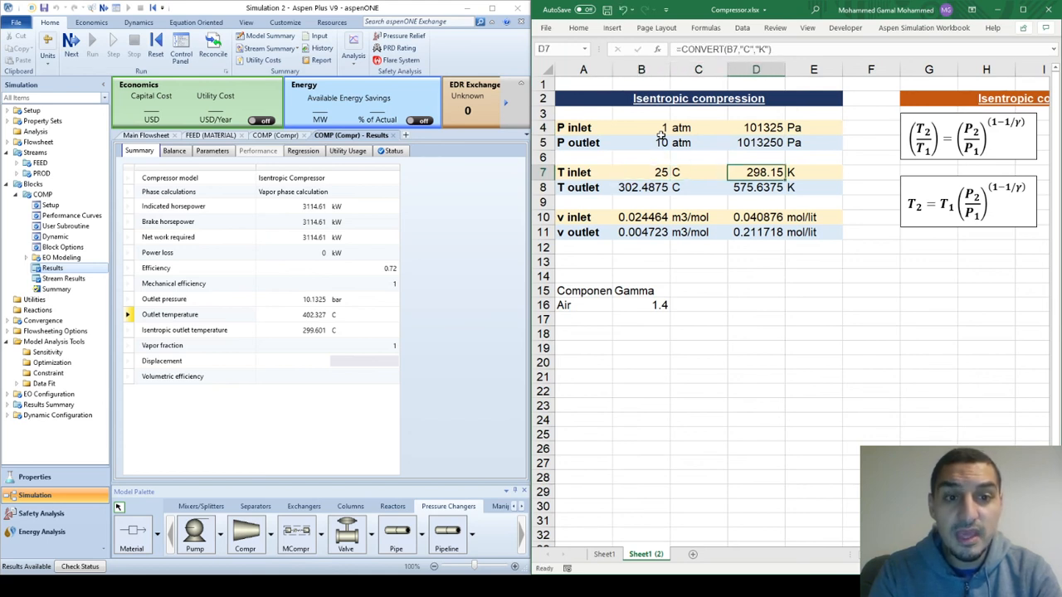
{"action": "key", "text": "Down"}
{"action": "key", "text": "F2"}
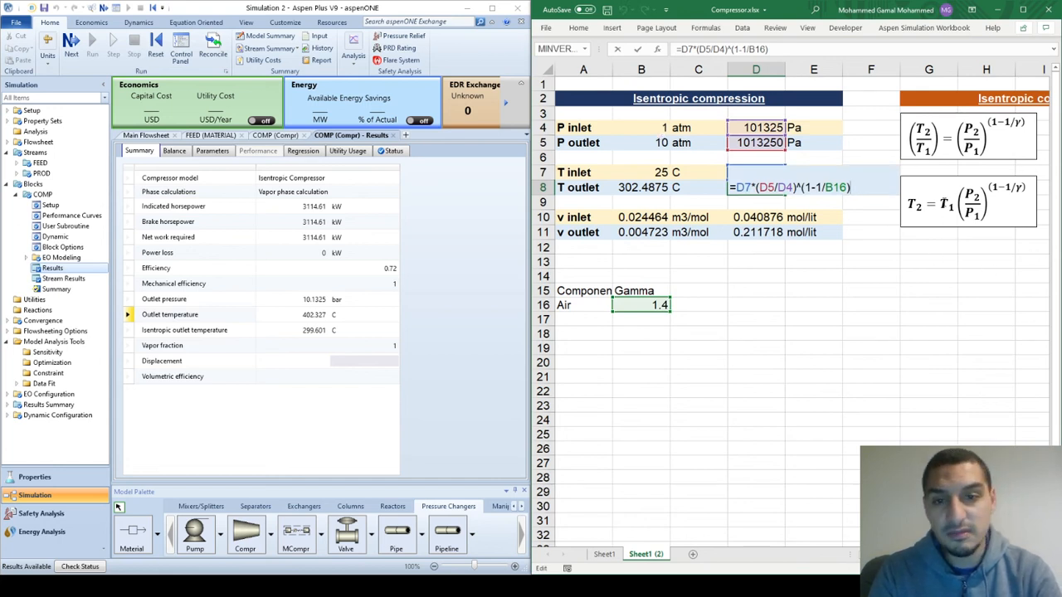
{"action": "key", "text": "Escape"}
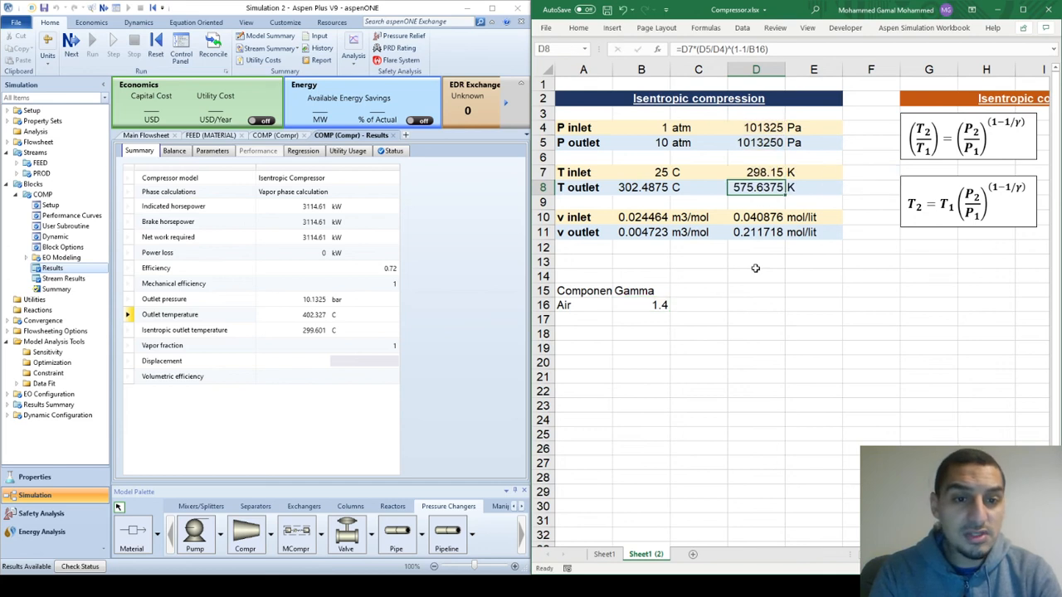
Step: Compare the worksheet's T outlet in Celsius with the isentropic outlet temperature in COMP's Aspen Plus results
{"action": "key", "text": "Left"}
{"action": "key", "text": "Left"}
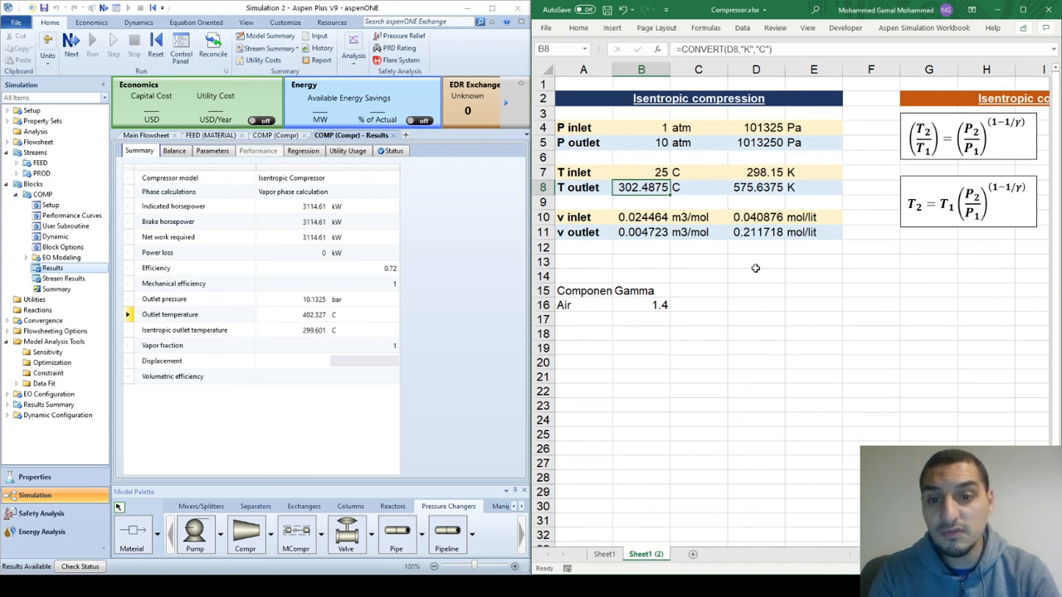
{"action": "left_click", "coordinate": [302, 332]}
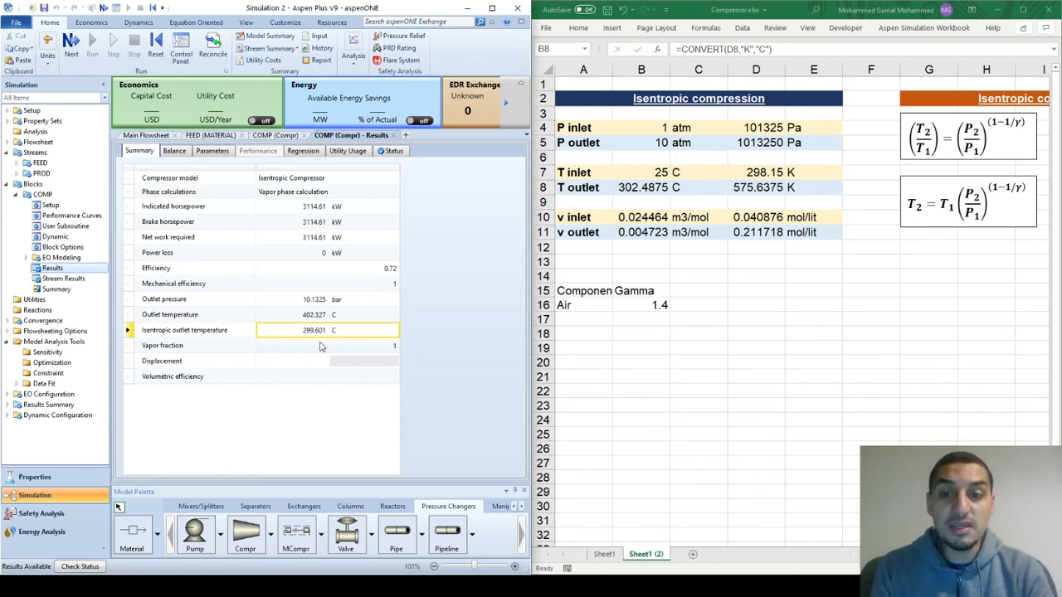
Step: Change COMP's type to Polytropic using ASME method and rerun the simulation to view the block's results
{"action": "left_click", "coordinate": [315, 321]}
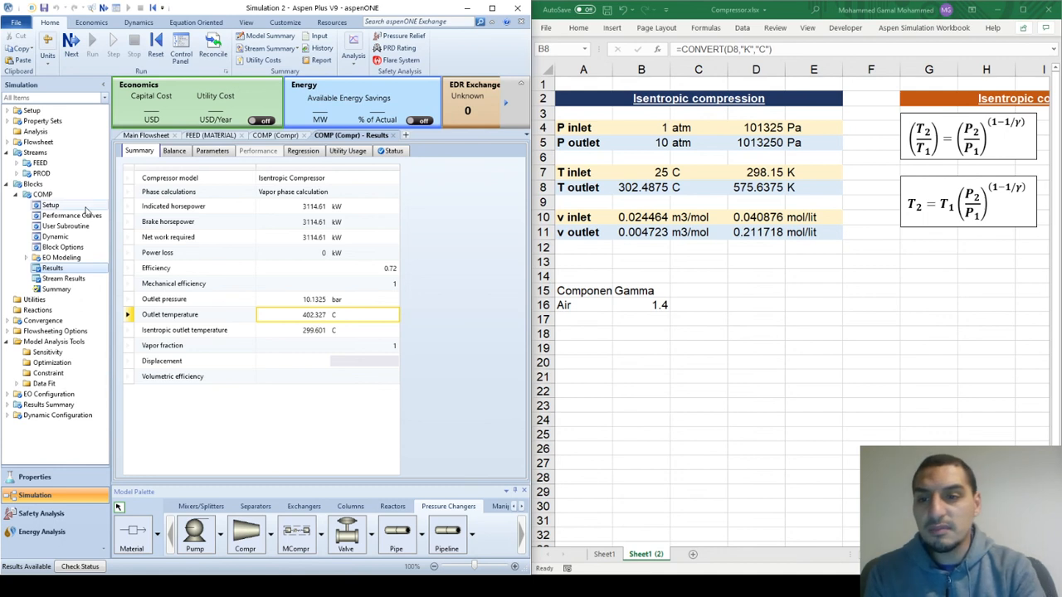
{"action": "left_click", "coordinate": [51, 204]}
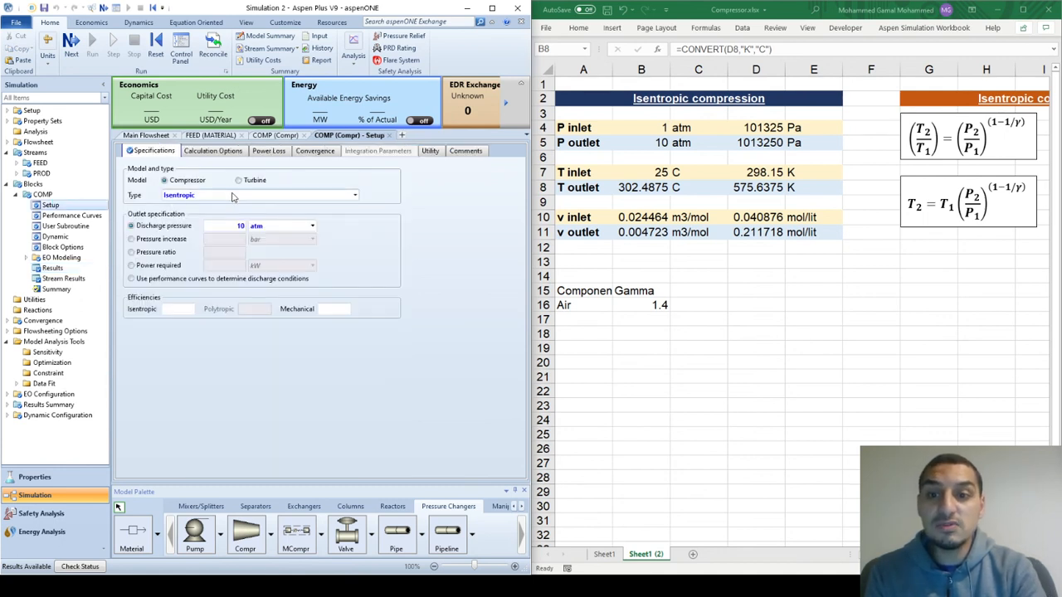
{"action": "left_click", "coordinate": [233, 196]}
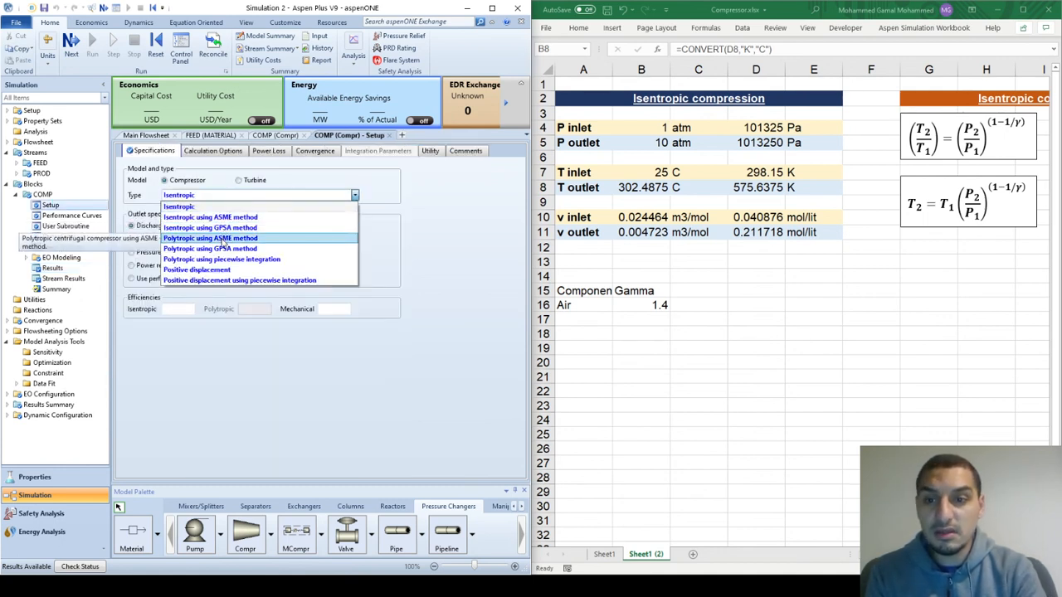
{"action": "left_click", "coordinate": [223, 239]}
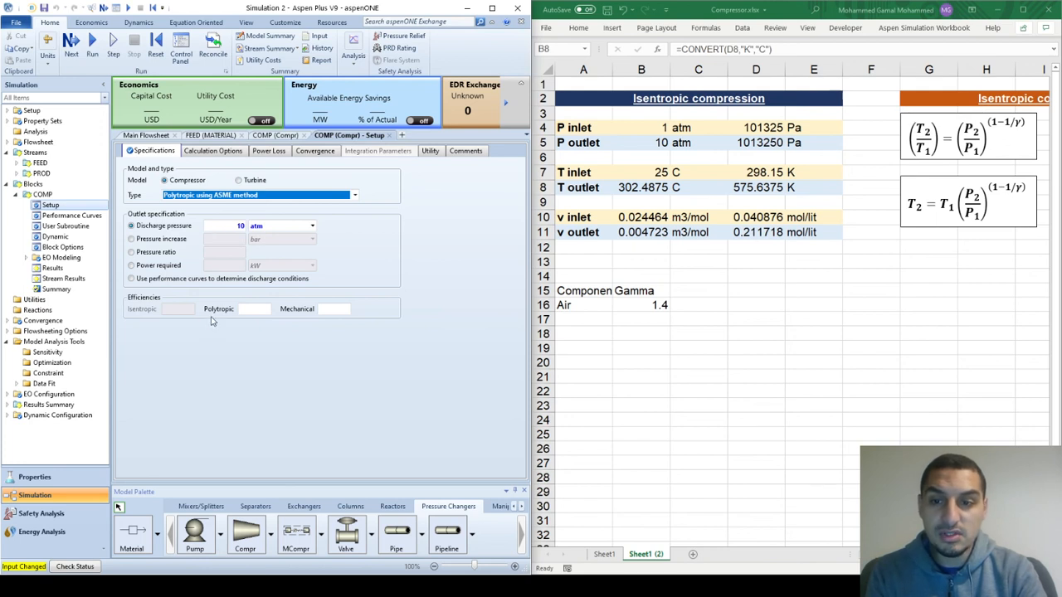
{"action": "left_click", "coordinate": [91, 55]}
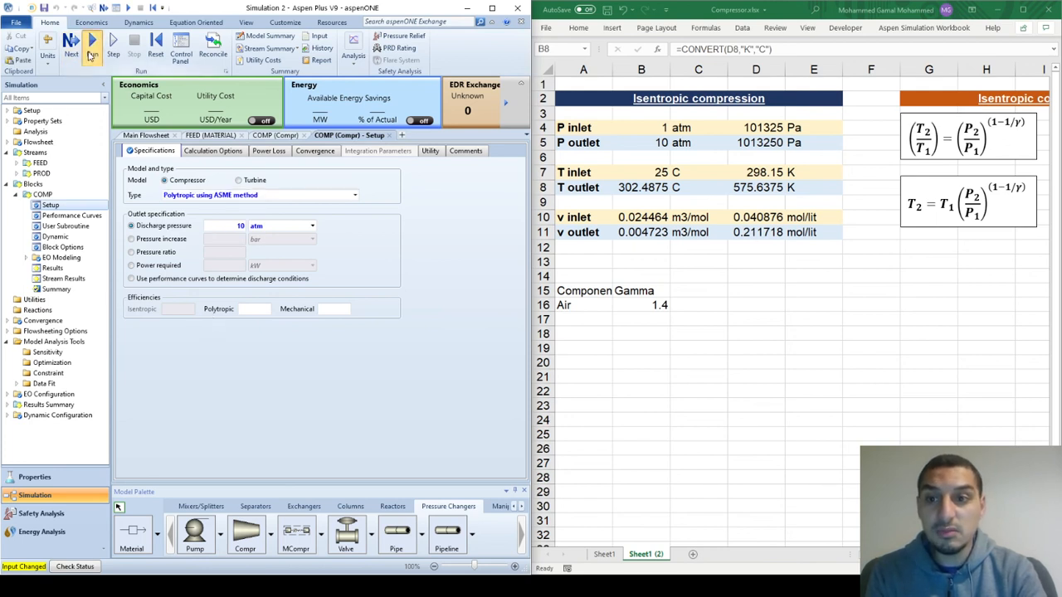
{"action": "left_click", "coordinate": [52, 268]}
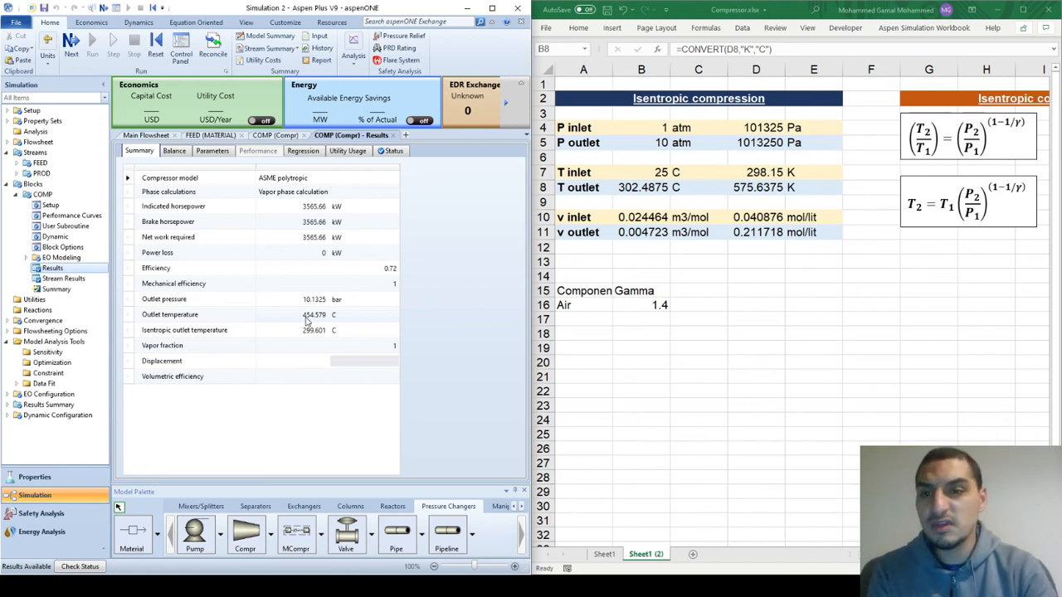
Step: Reopen the COMP block's specifications from the flowsheet and change its model from compressor to turbine
{"action": "left_click", "coordinate": [154, 137]}
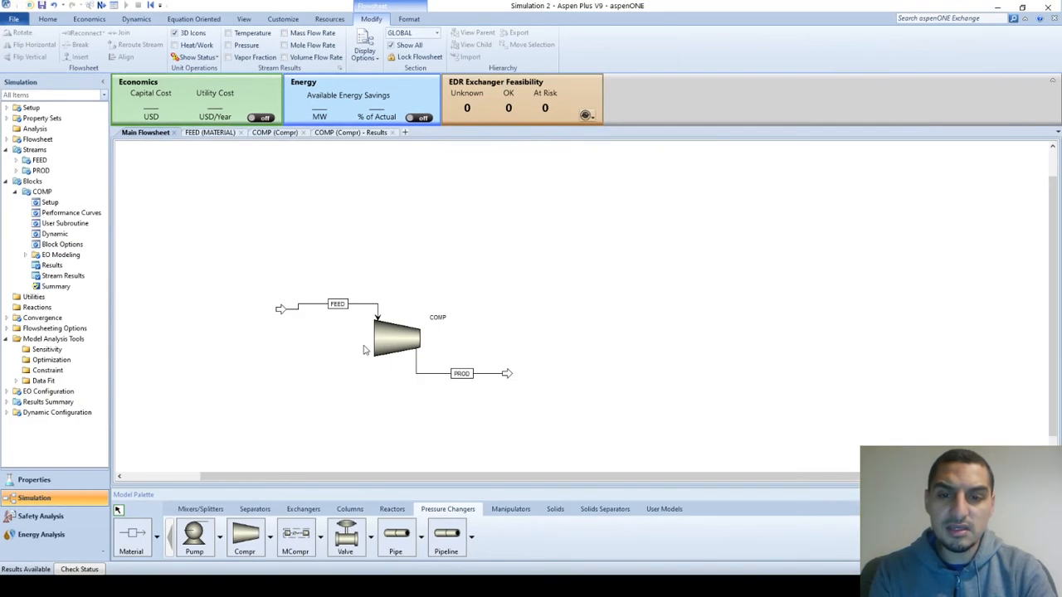
{"action": "double_click", "coordinate": [394, 341]}
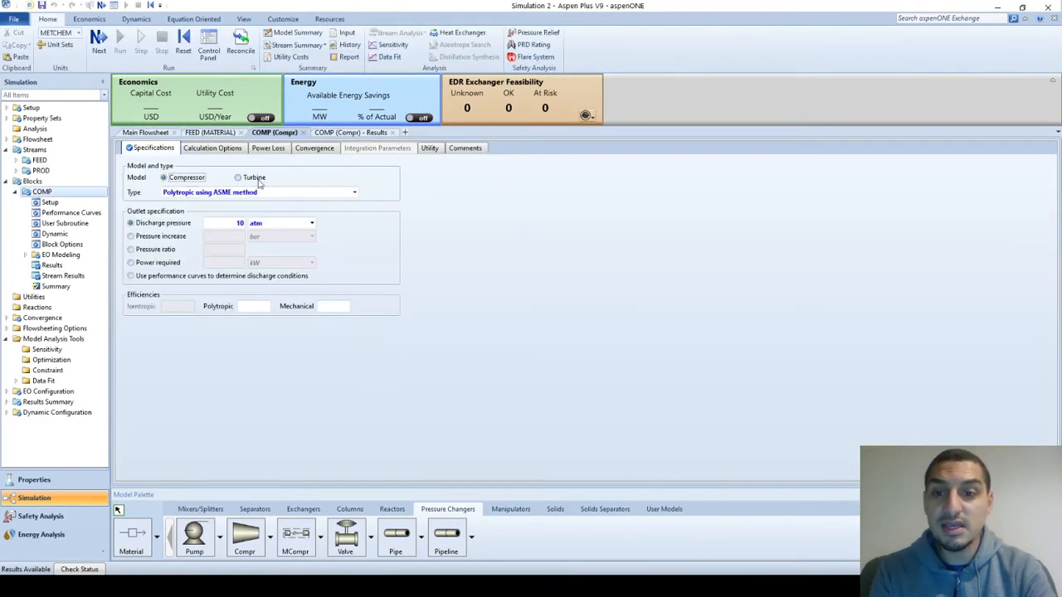
{"action": "left_click", "coordinate": [256, 179]}
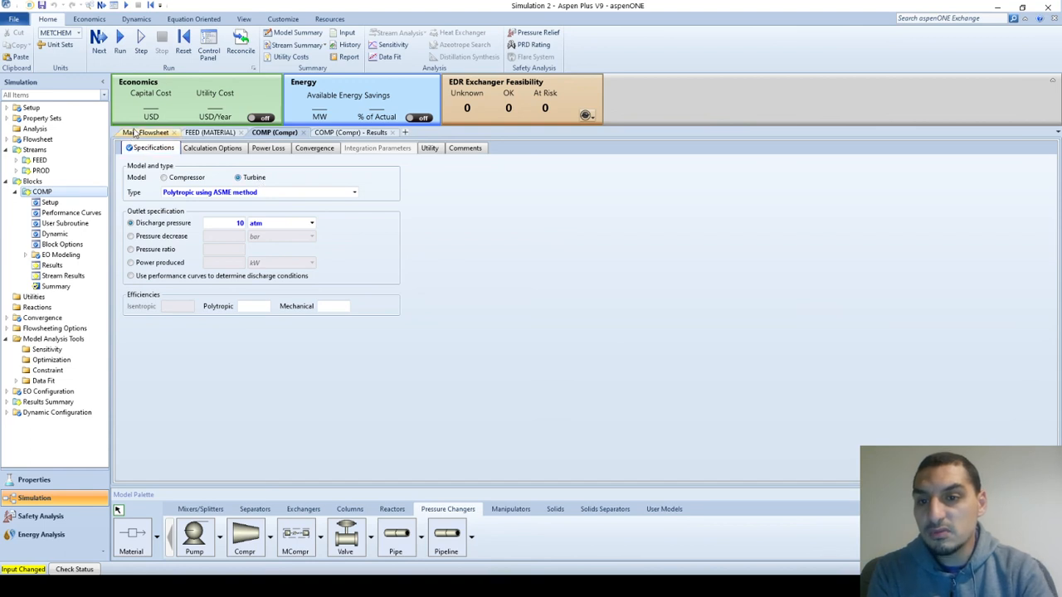
Step: Set the FEED stream's pressure to 10 atm
{"action": "left_click", "coordinate": [133, 133]}
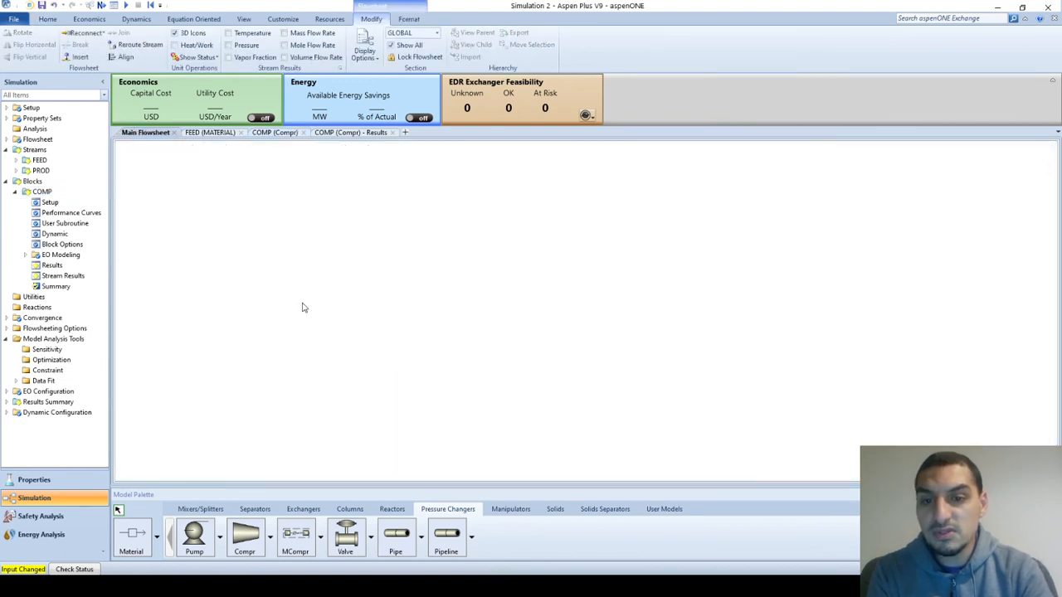
{"action": "double_click", "coordinate": [303, 308]}
{"action": "left_click", "coordinate": [234, 227]}
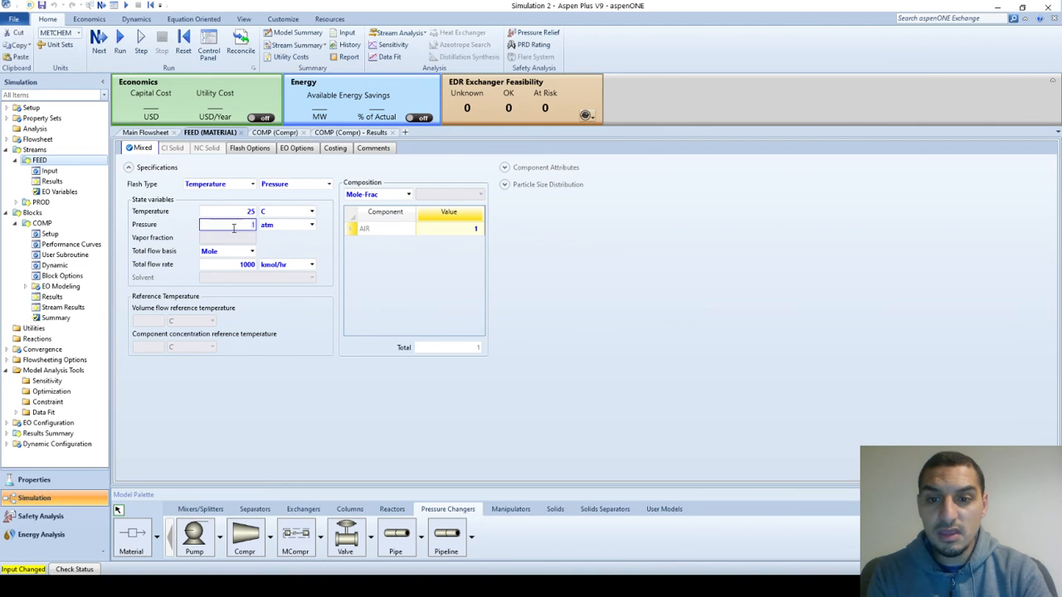
{"action": "type", "text": "0"}
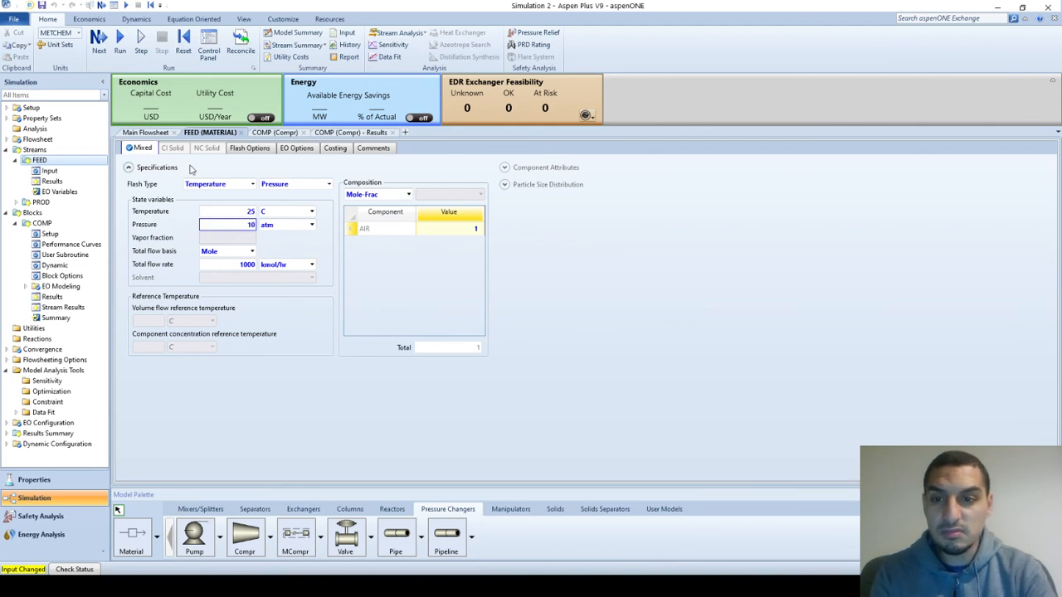
Step: Set COMP's discharge pressure to 1 atm in the turbine's outlet specification
{"action": "left_click", "coordinate": [156, 134]}
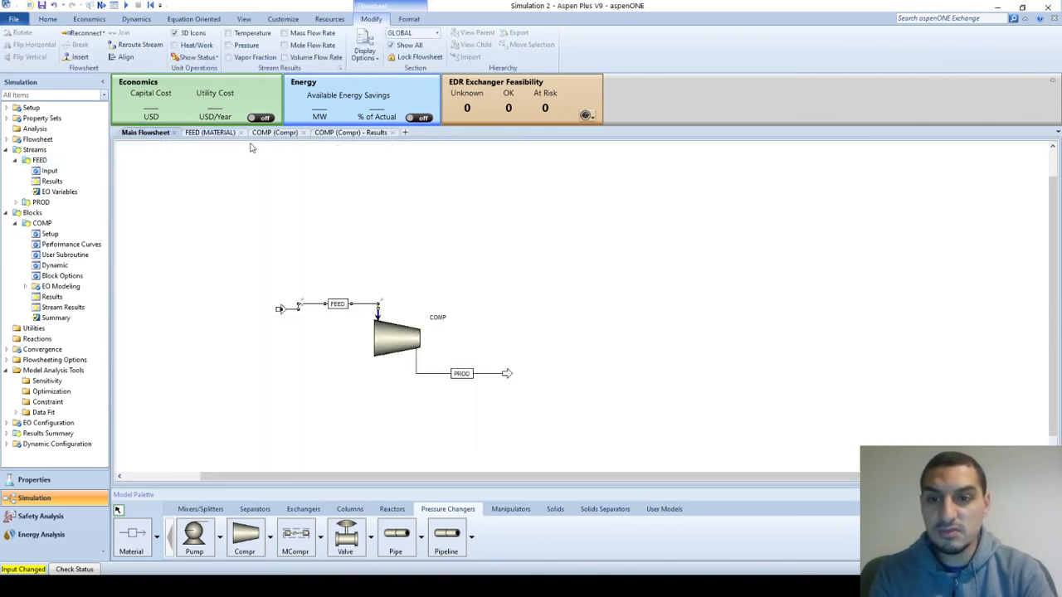
{"action": "left_click", "coordinate": [274, 133]}
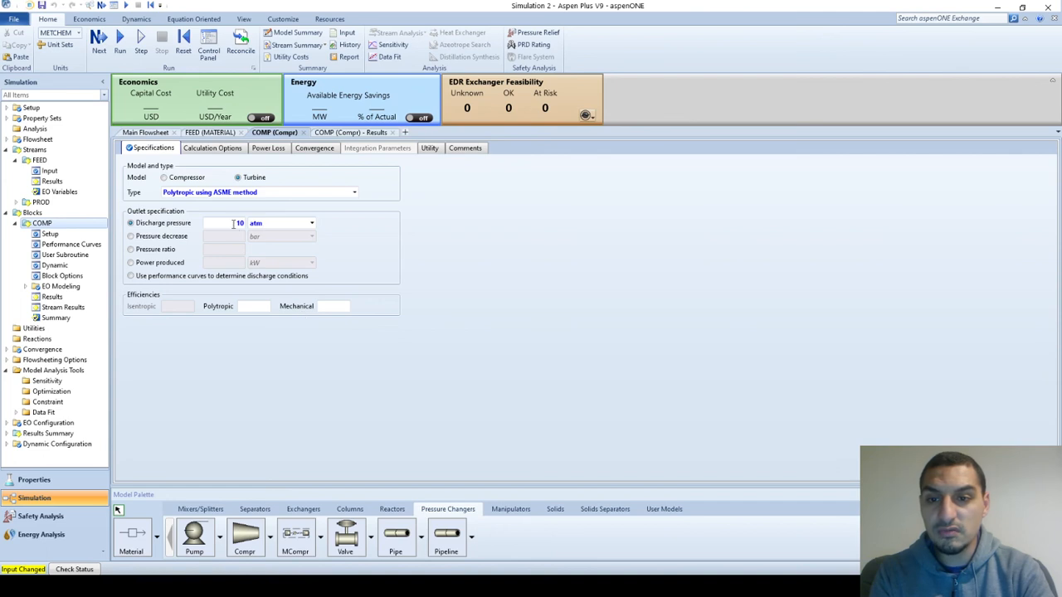
{"action": "left_click", "coordinate": [233, 224]}
{"action": "type", "text": "1"}
{"action": "left_click", "coordinate": [605, 252]}
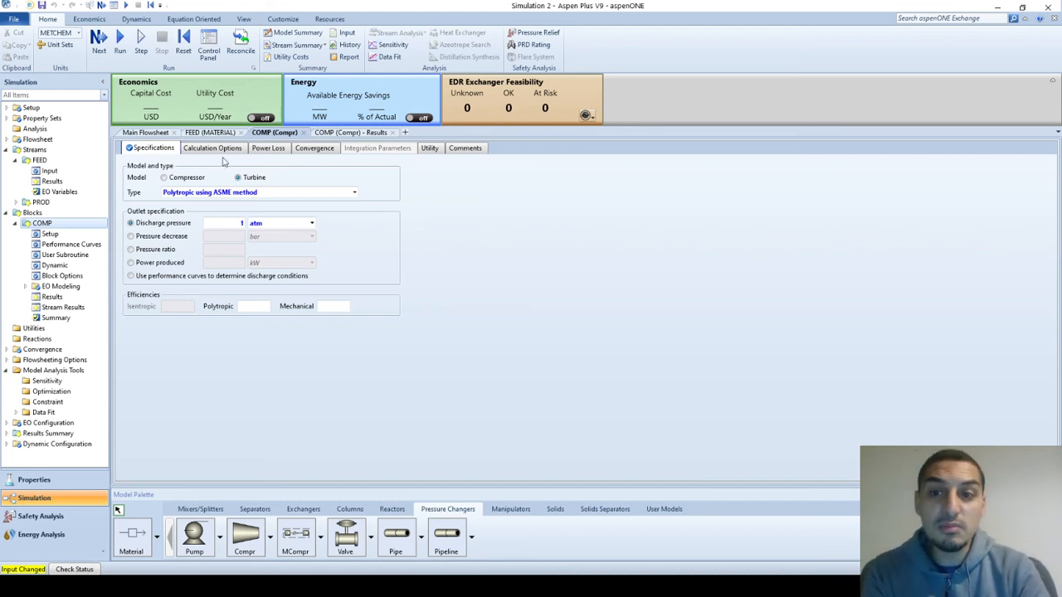
Step: Run the turbine simulation and check the outlet temperature in COMP's results summary
{"action": "left_click", "coordinate": [128, 54]}
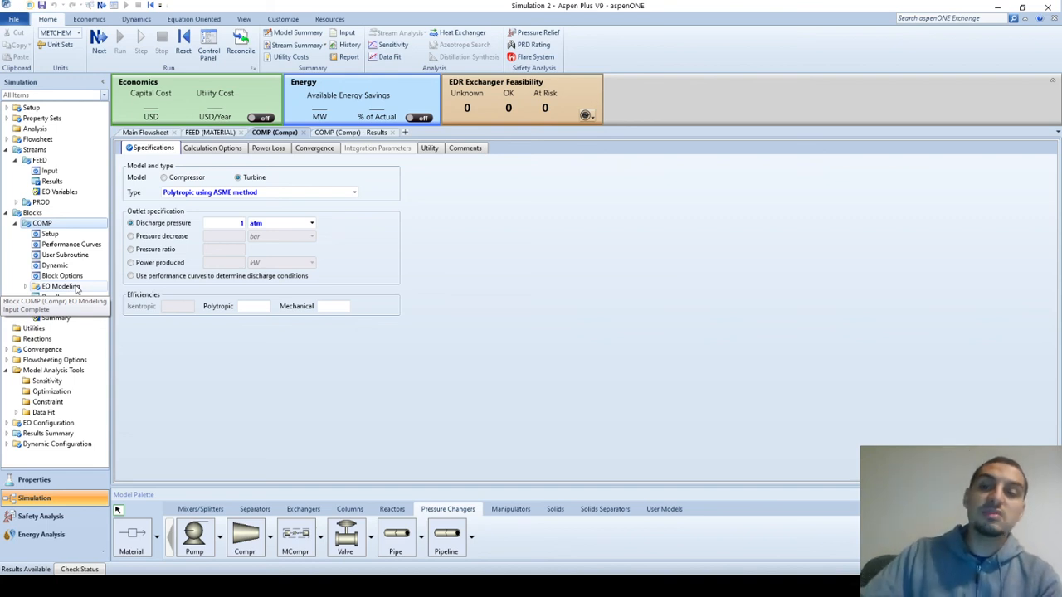
{"action": "left_click", "coordinate": [38, 299]}
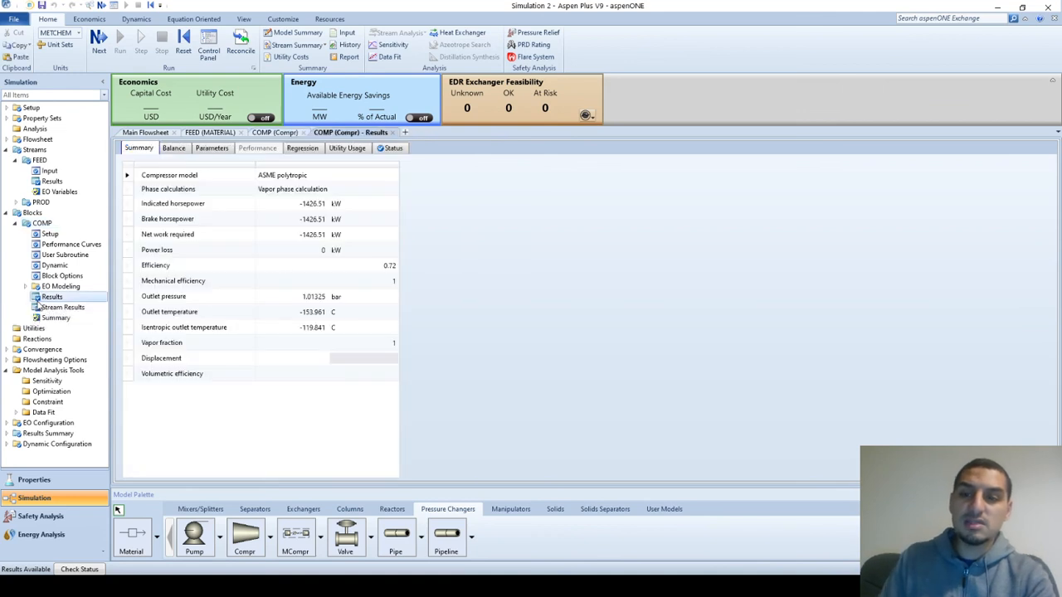
{"action": "left_click", "coordinate": [313, 314]}
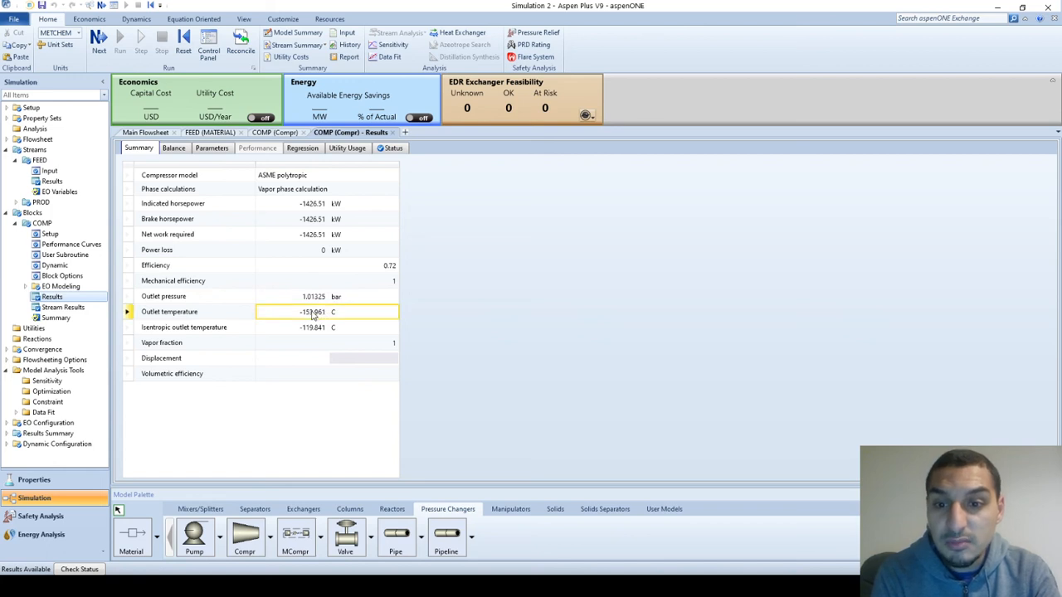